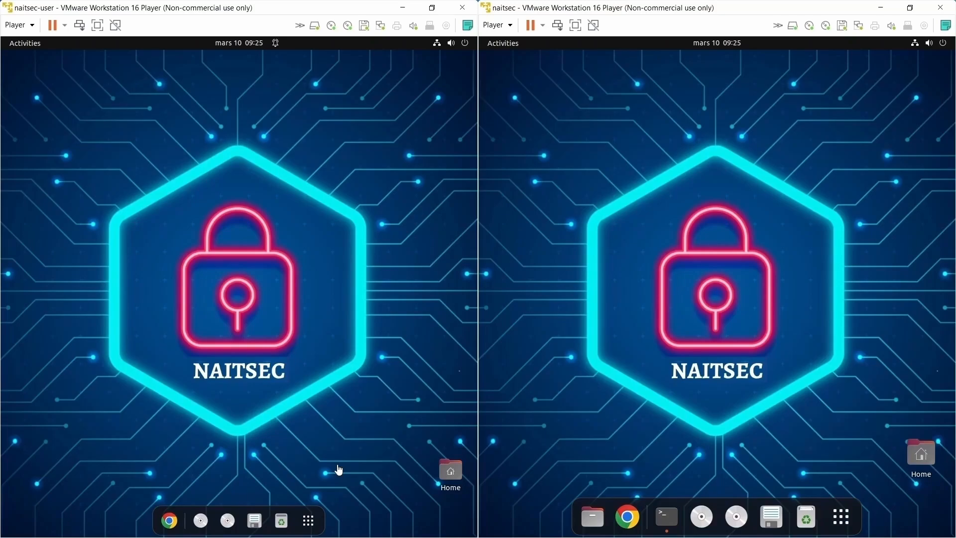
- Open a maximized terminal on the naitsec-user machine and list its network interfaces with "ip a"
{"action": "left_click", "coordinate": [309, 520]}
{"action": "left_click", "coordinate": [399, 228]}
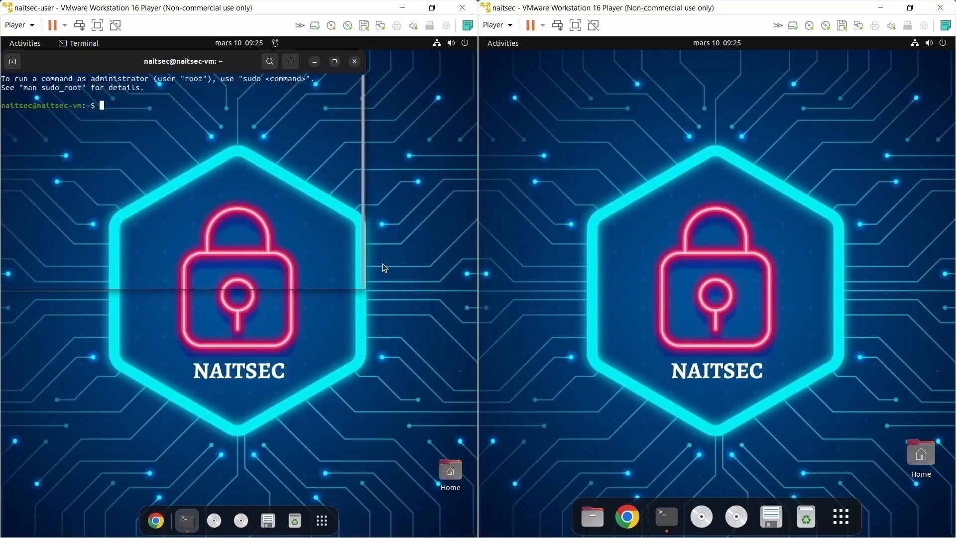
{"action": "left_click", "coordinate": [334, 61]}
{"action": "type", "text": "ip a"}
{"action": "key", "text": "ctrl+l"}
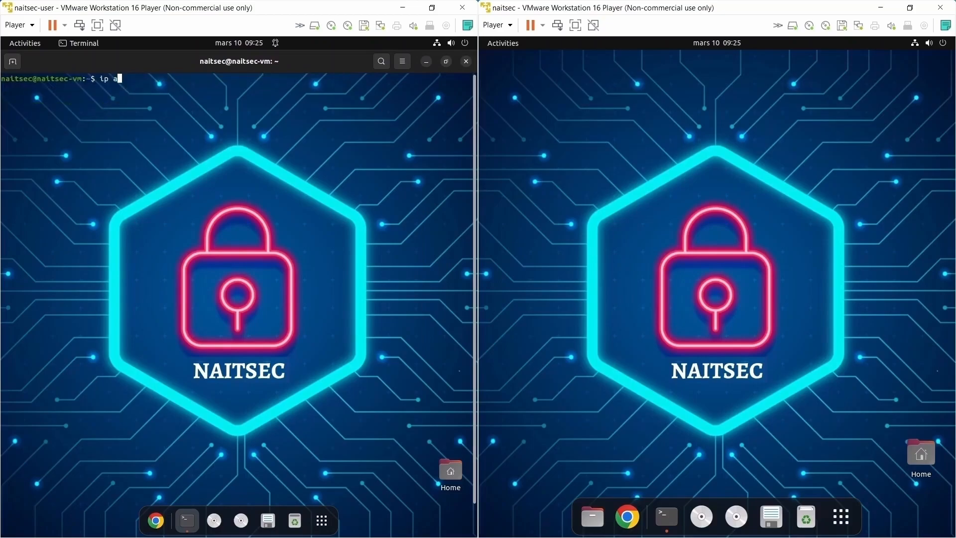
{"action": "key", "text": "Return"}
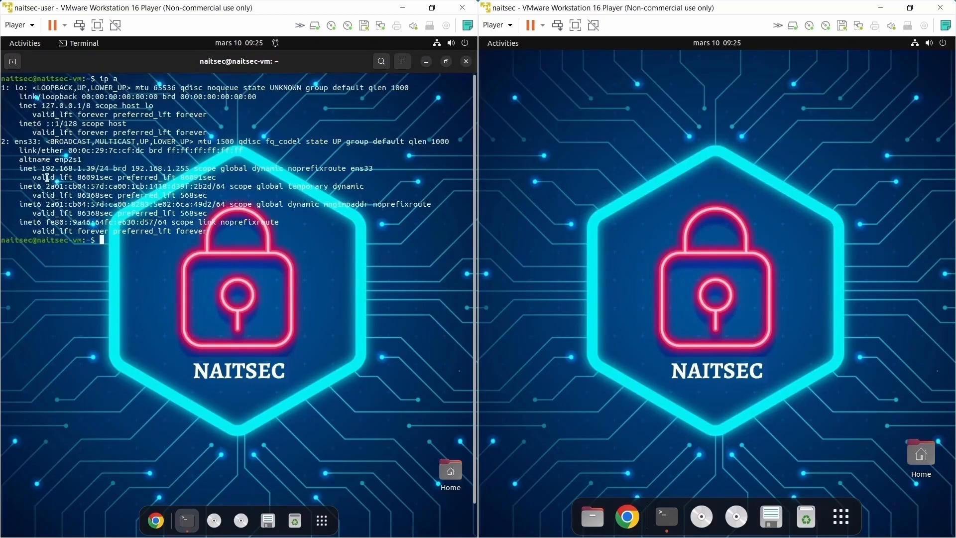
- Highlight the ens33 interface's IPv4 address and name in the output, and clear the terminal
{"action": "left_click_drag", "start_coordinate": [45, 168], "coordinate": [92, 168]}
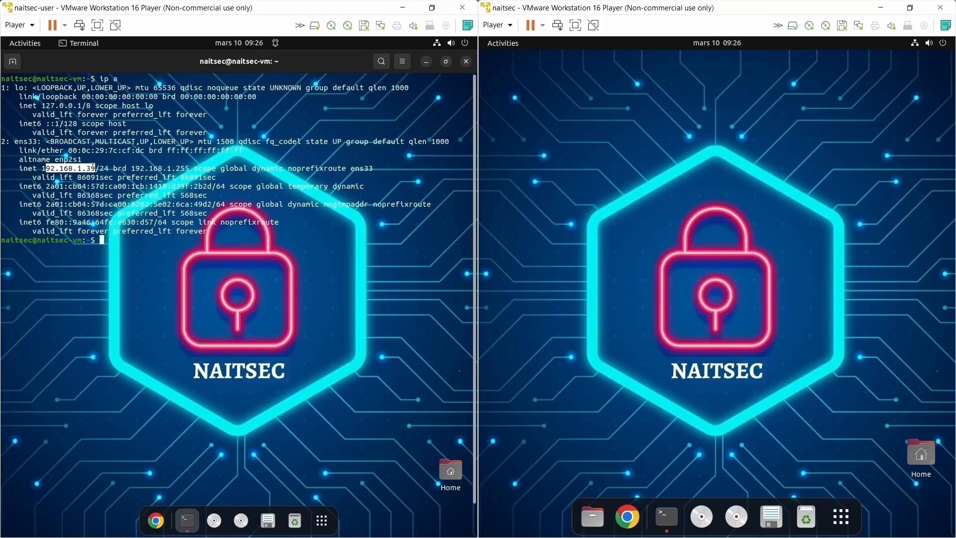
{"action": "left_click", "coordinate": [141, 249]}
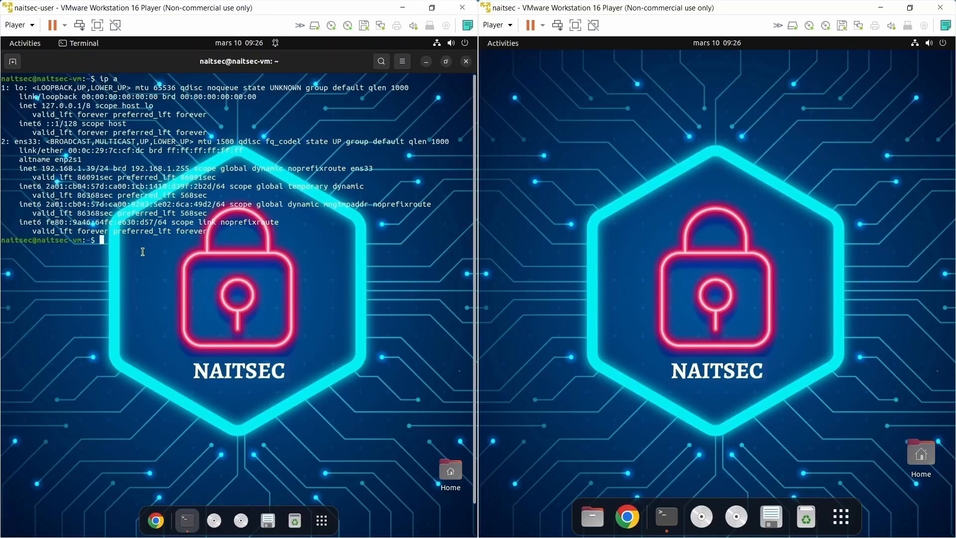
{"action": "double_click", "coordinate": [26, 147]}
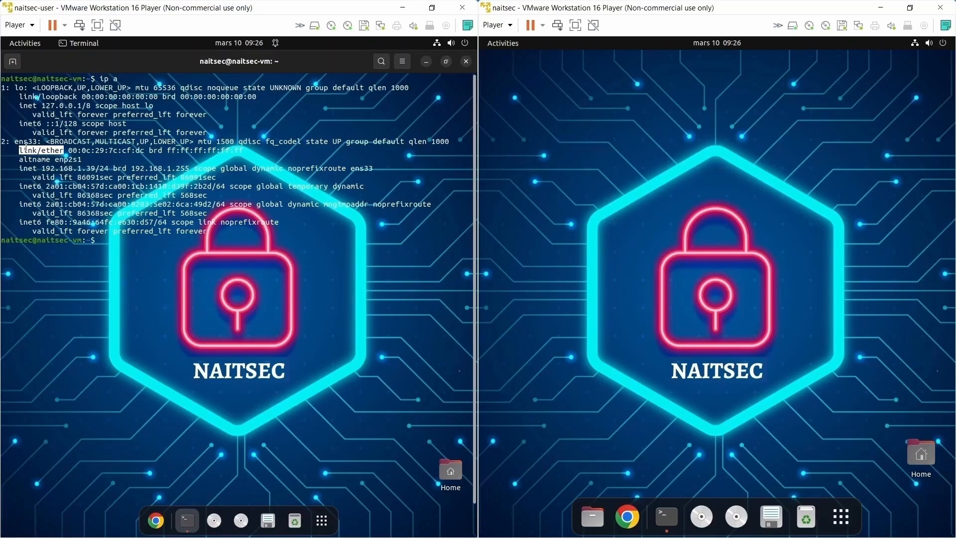
{"action": "double_click", "coordinate": [25, 141]}
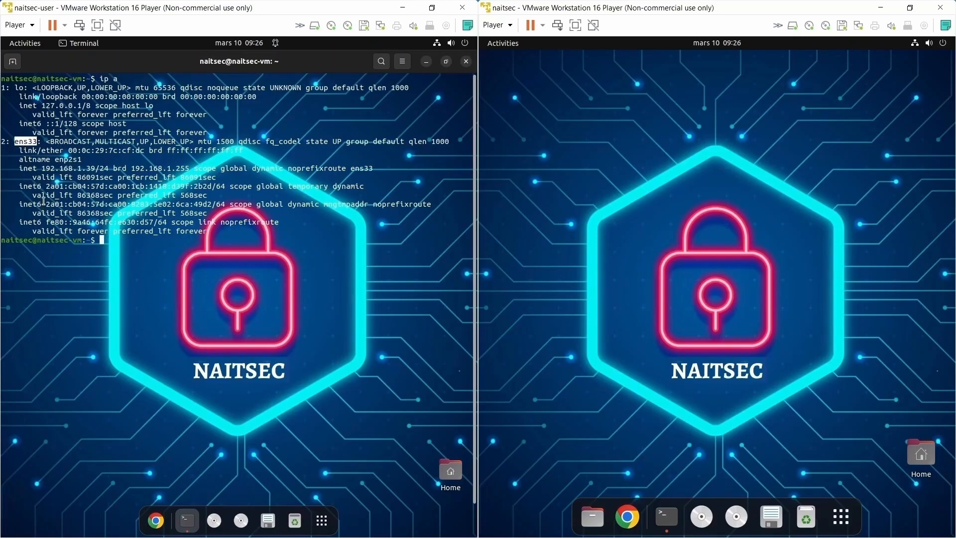
{"action": "left_click", "coordinate": [131, 241]}
{"action": "type", "text": "clear"}
{"action": "key", "text": "Return"}
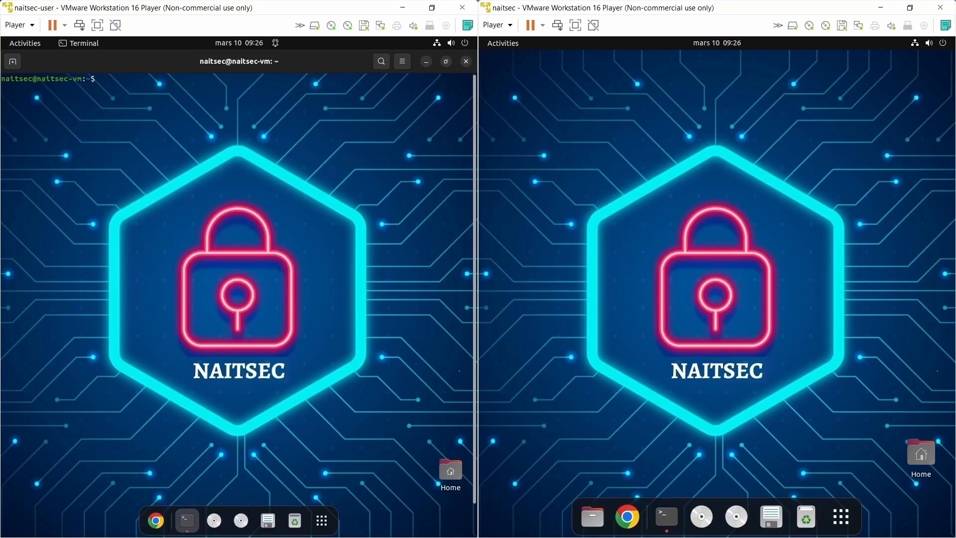
- Ping 192.168.1.37 to test connectivity, stop the ping after a few replies and clear the terminal
{"action": "type", "text": "ping 192.168.1.37"}
{"action": "key", "text": "Return"}
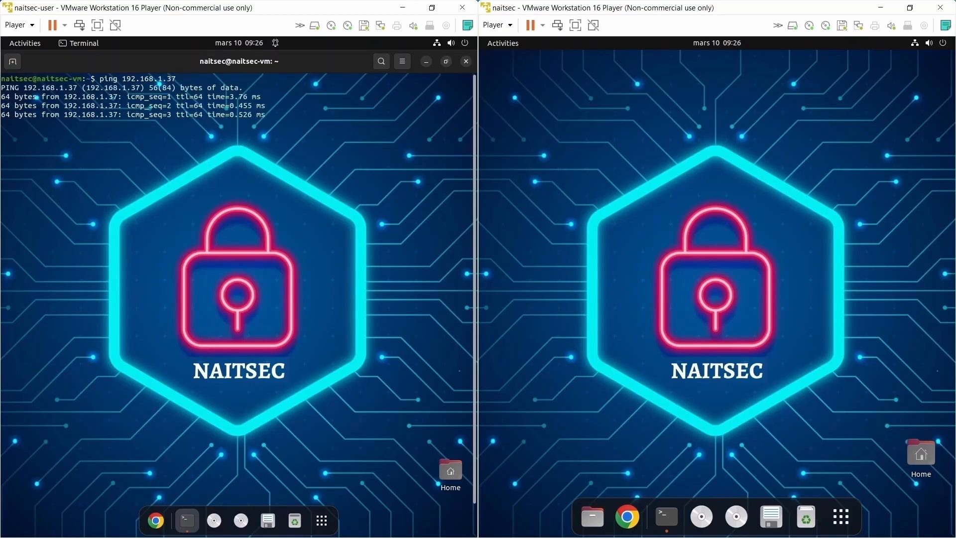
{"action": "key", "text": "ctrl+c"}
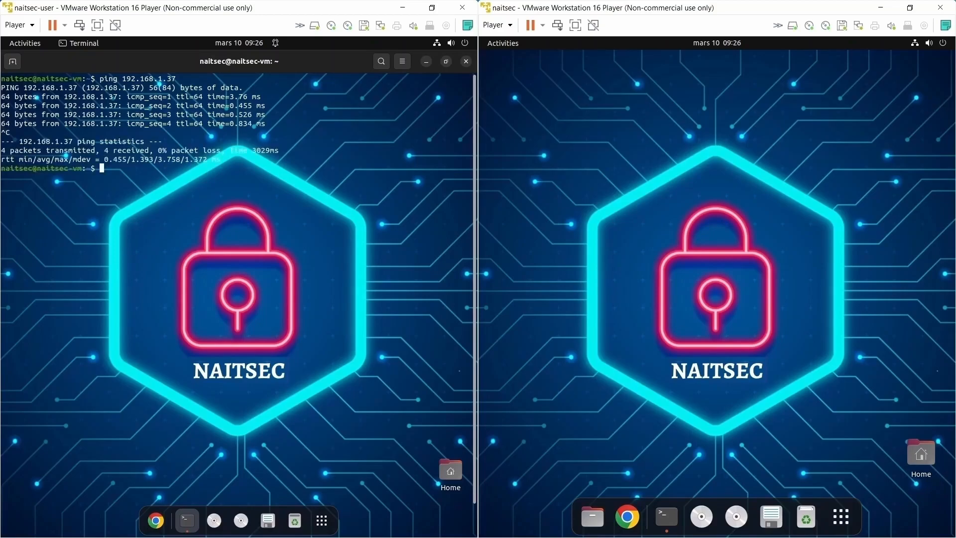
{"action": "type", "text": "clear"}
{"action": "key", "text": "Return"}
- Ping 192.168.1.38 to test connectivity, stop the ping after several replies and clear the terminal
{"action": "type", "text": "ping 192."}
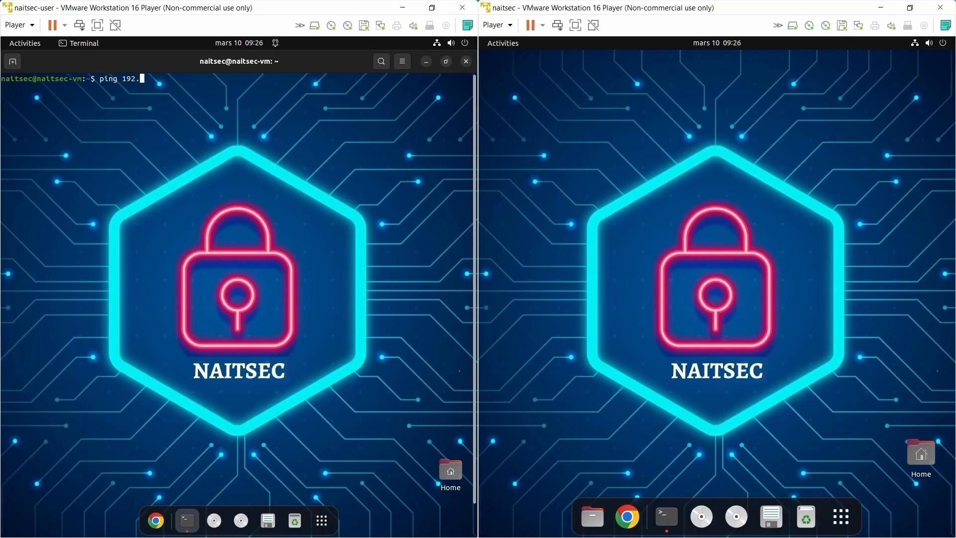
{"action": "type", "text": "168.1.38"}
{"action": "key", "text": "Return"}
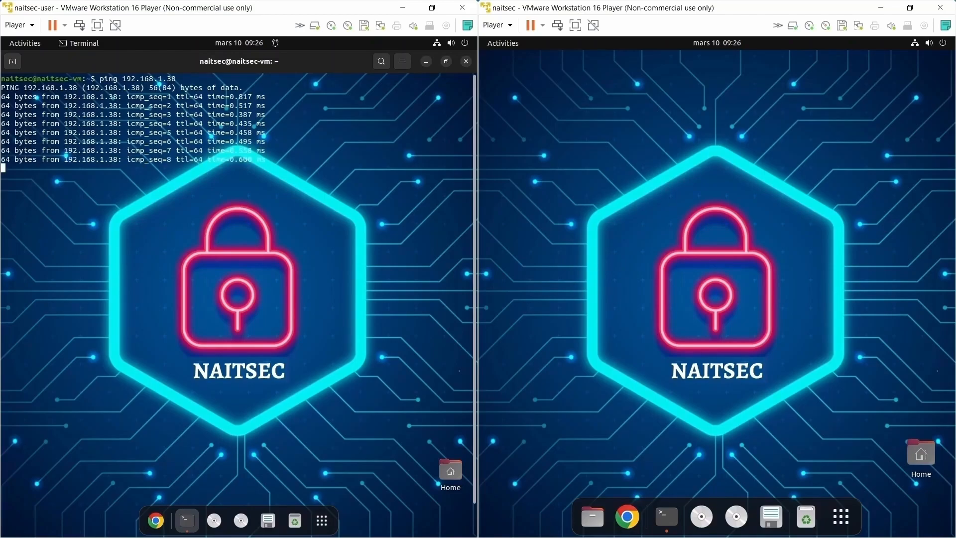
{"action": "key", "text": "ctrl+c"}
{"action": "type", "text": "clear"}
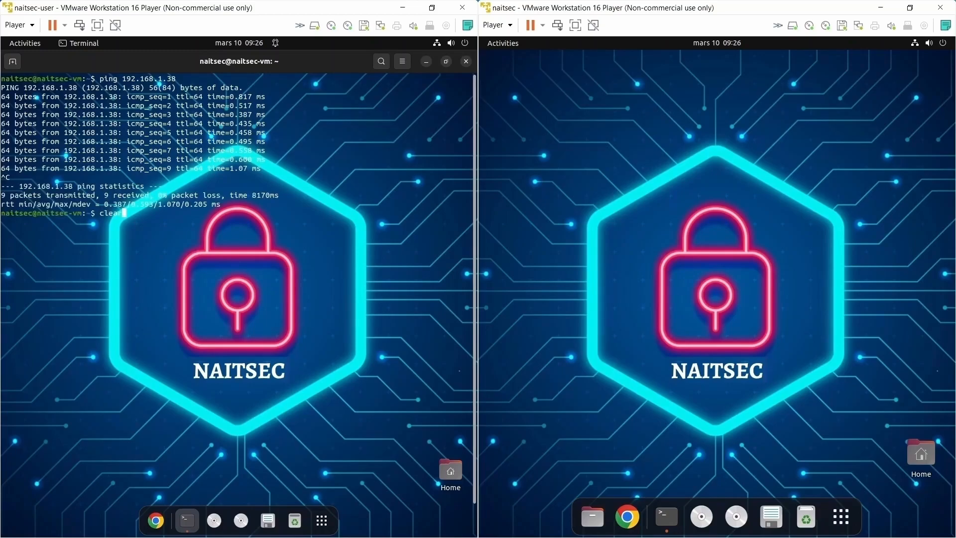
{"action": "key", "text": "Return"}
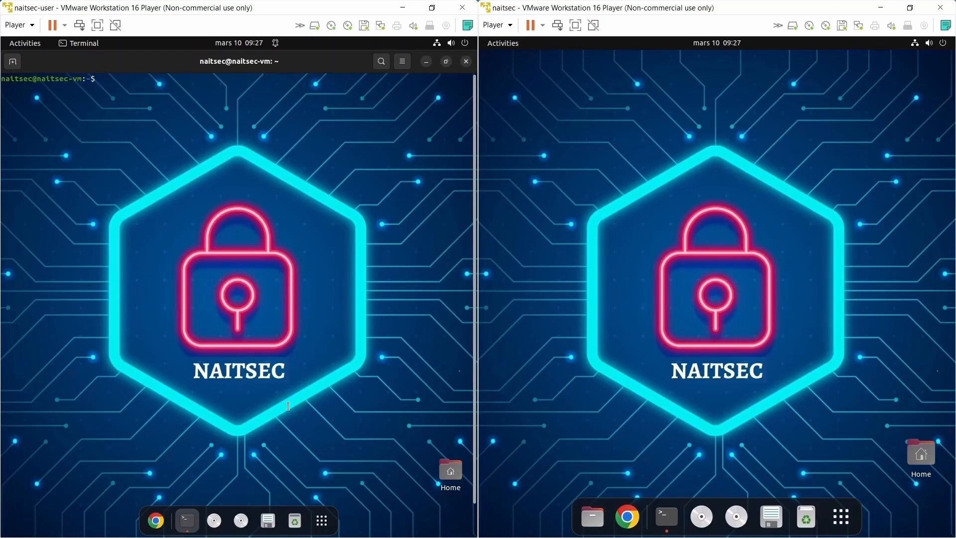
- Switch to Google Chrome, dismiss the restore-pages prompt and load the Boundary sign-in page at 192.168.1.37:8080
{"action": "left_click", "coordinate": [159, 521]}
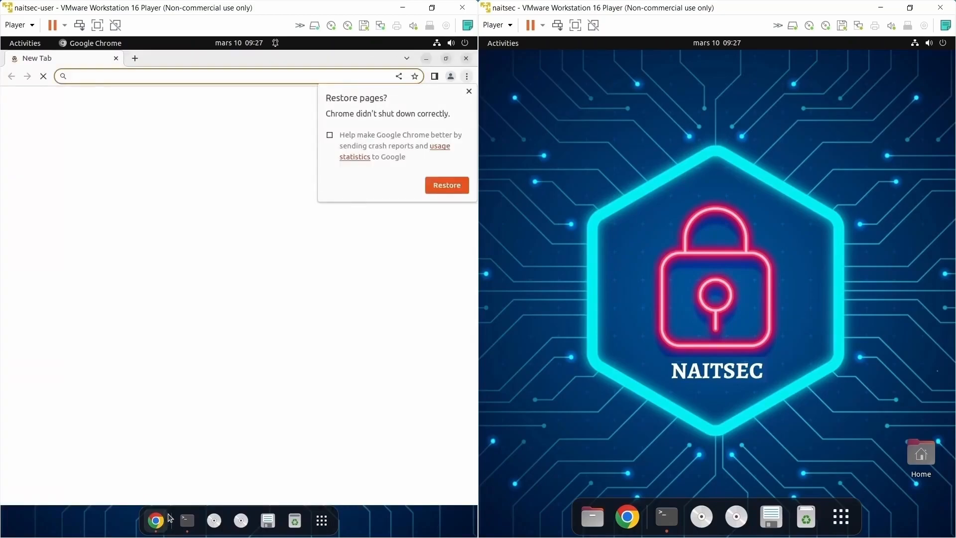
{"action": "left_click", "coordinate": [469, 91]}
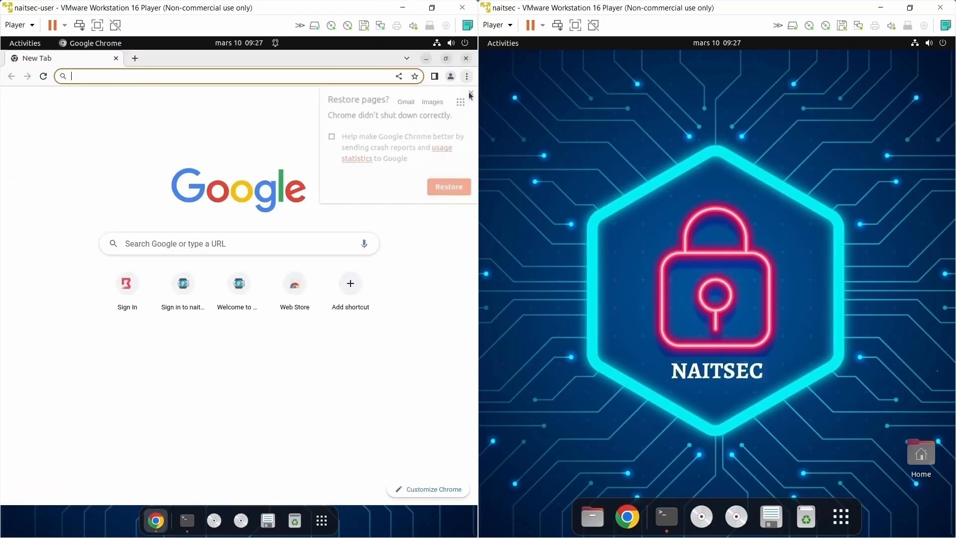
{"action": "left_click", "coordinate": [170, 77]}
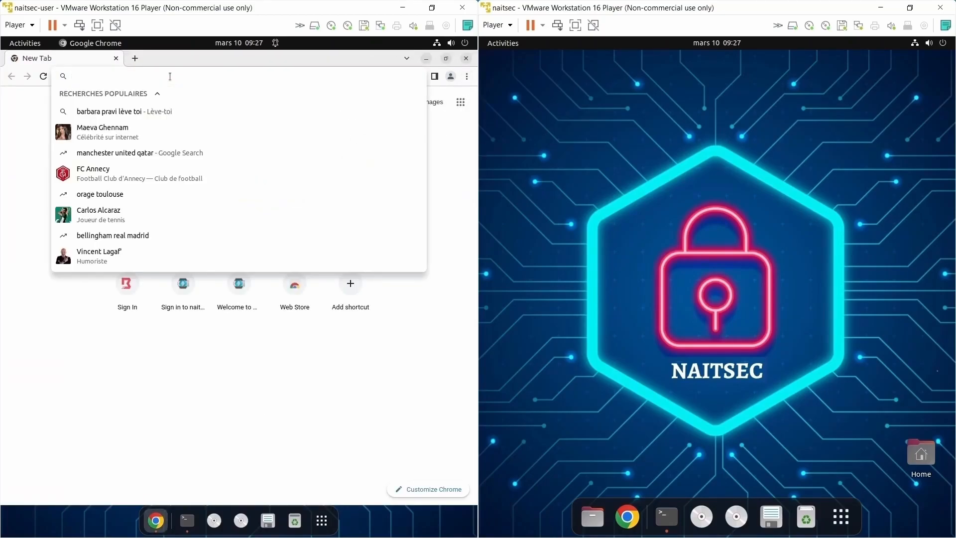
{"action": "type", "text": "192.168.1.37:8080"}
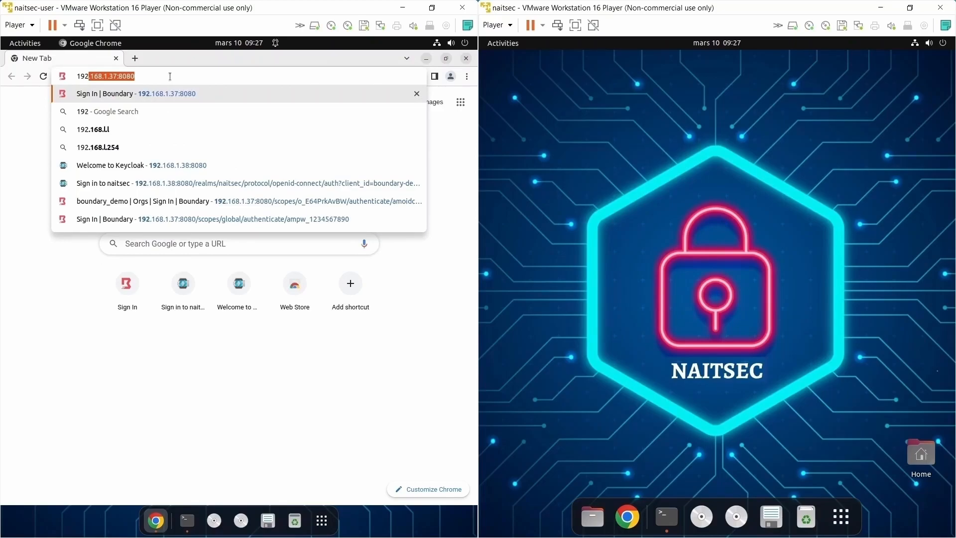
{"action": "key", "text": "Right"}
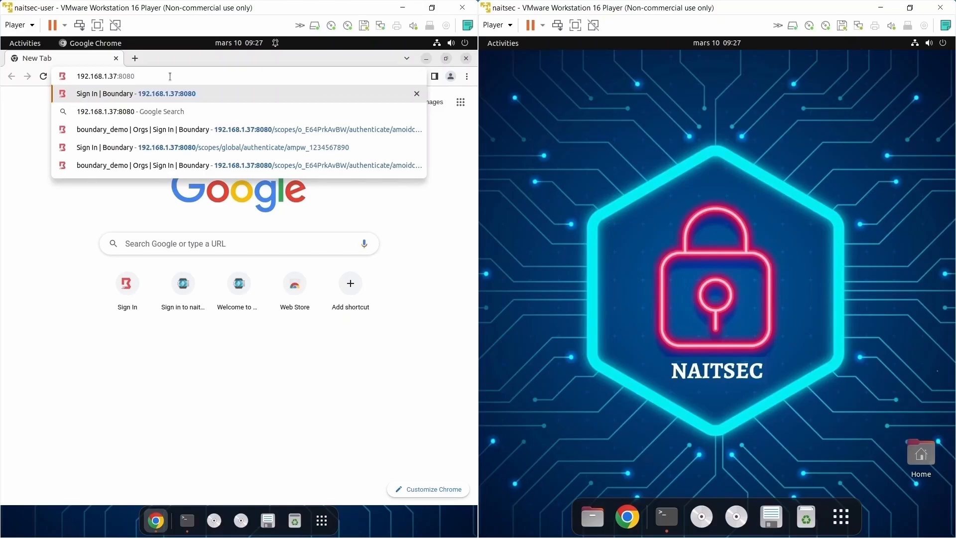
{"action": "key", "text": "Return"}
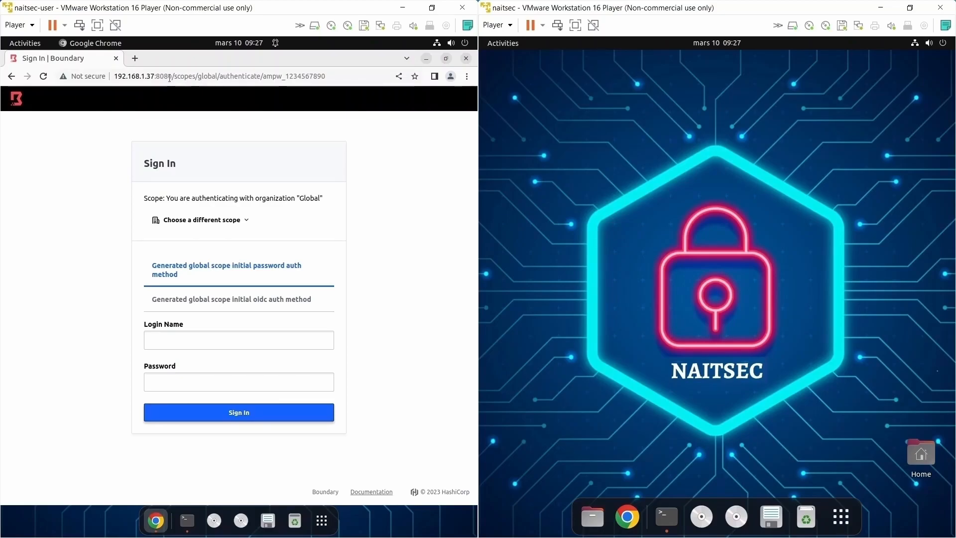
{"action": "left_click_drag", "start_coordinate": [155, 76], "coordinate": [172, 74]}
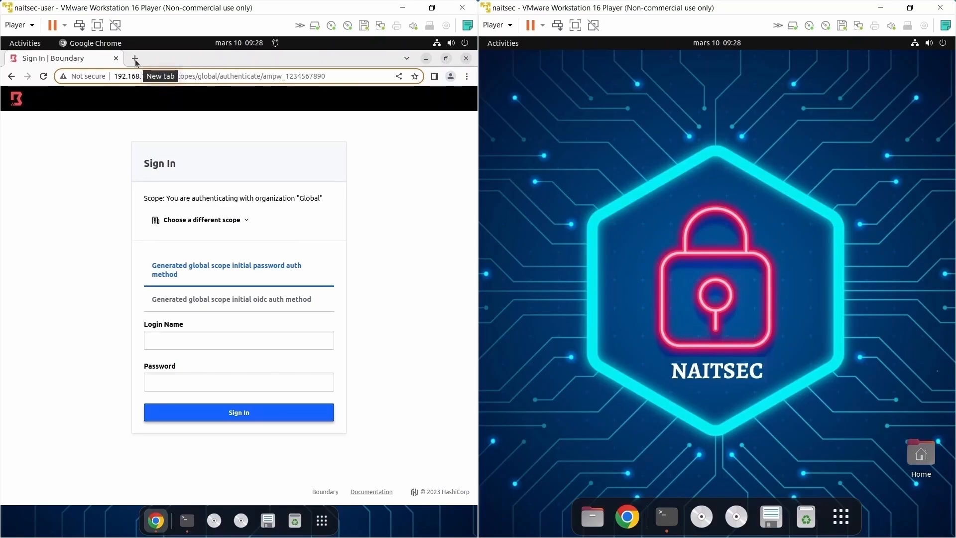
- Load Keycloak at 192.168.1.38:8080 in a new browser tab and go to its Administration Console sign-in page
{"action": "key", "text": "ctrl+t"}
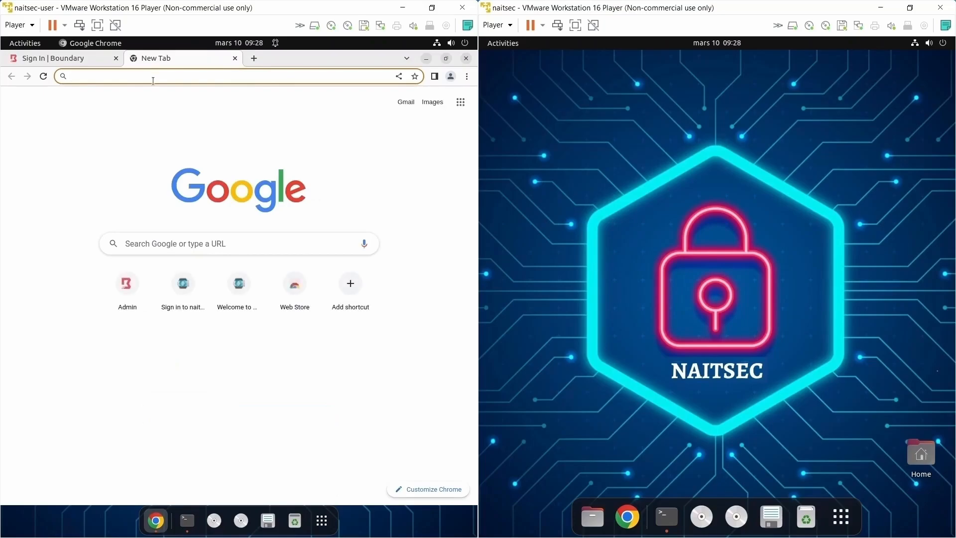
{"action": "type", "text": "192."}
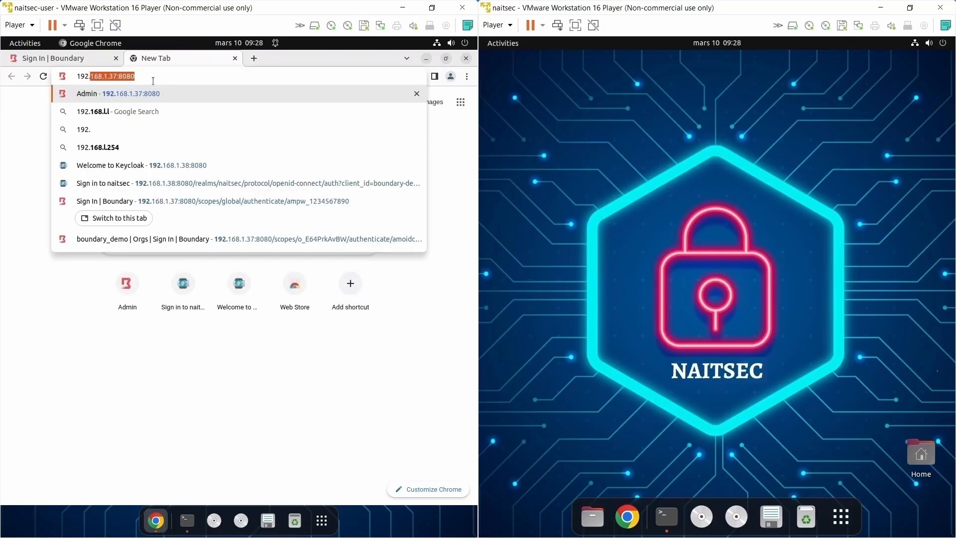
{"action": "type", "text": "168.1.38"}
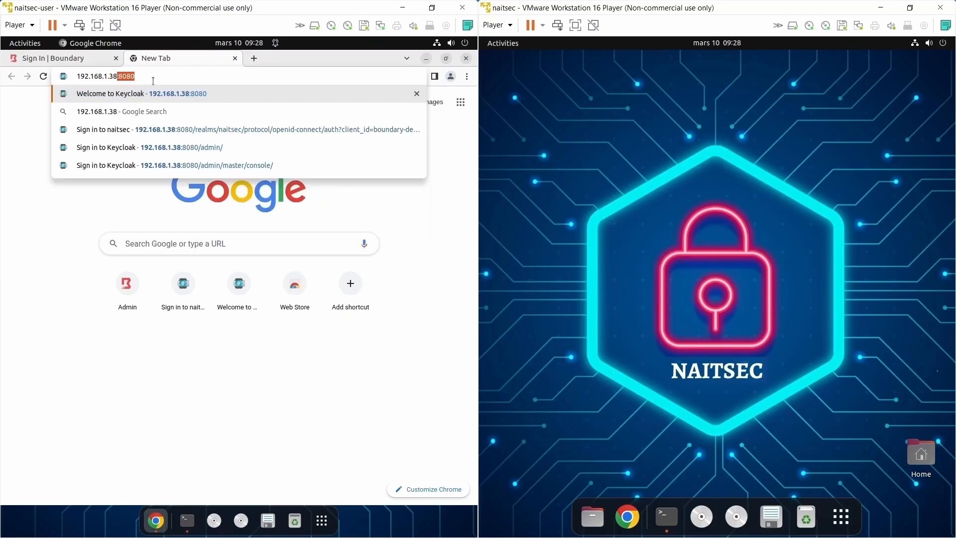
{"action": "type", "text": ":8080"}
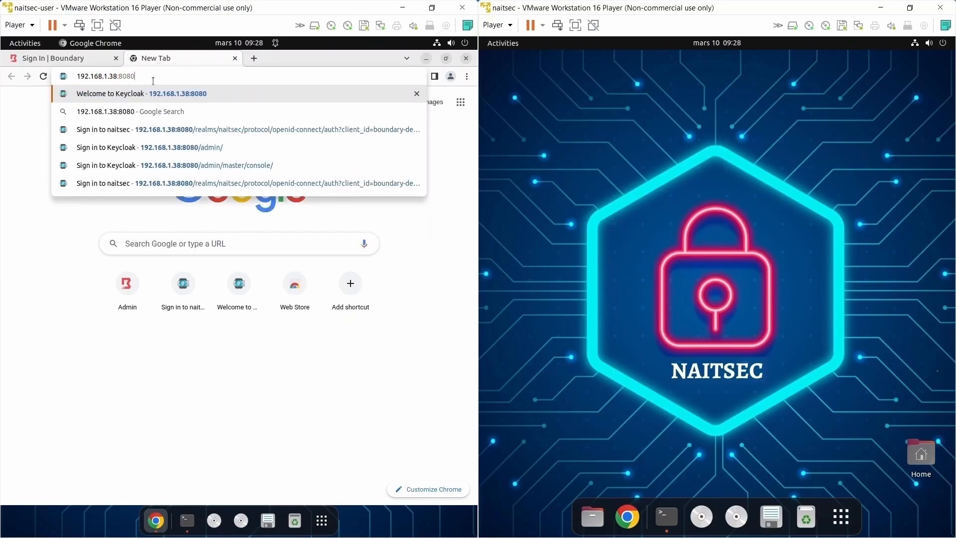
{"action": "key", "text": "Return"}
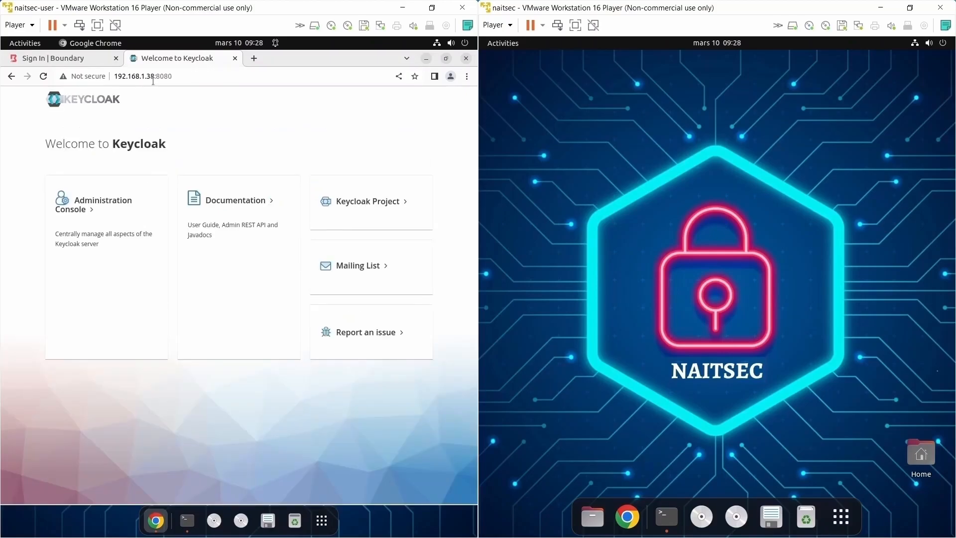
{"action": "left_click", "coordinate": [100, 205]}
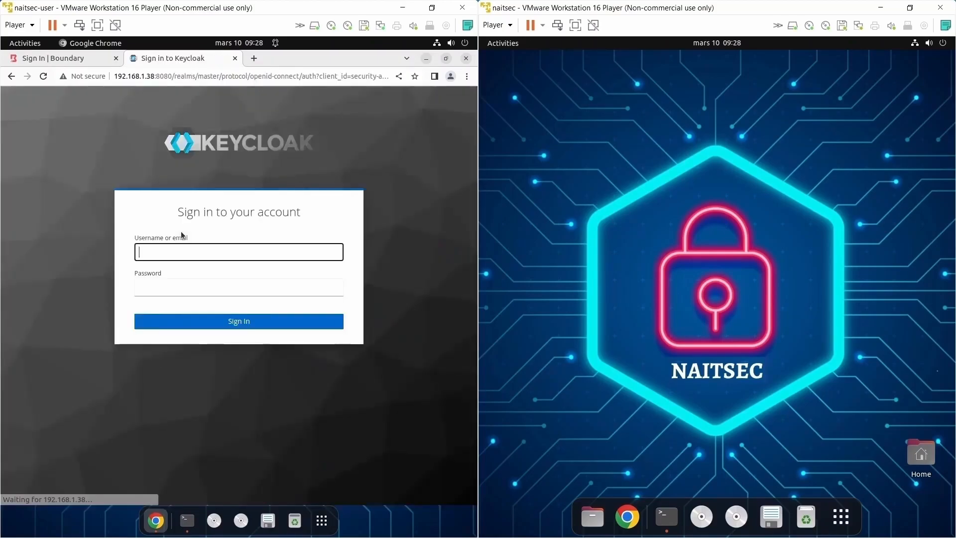
{"action": "left_click", "coordinate": [87, 120]}
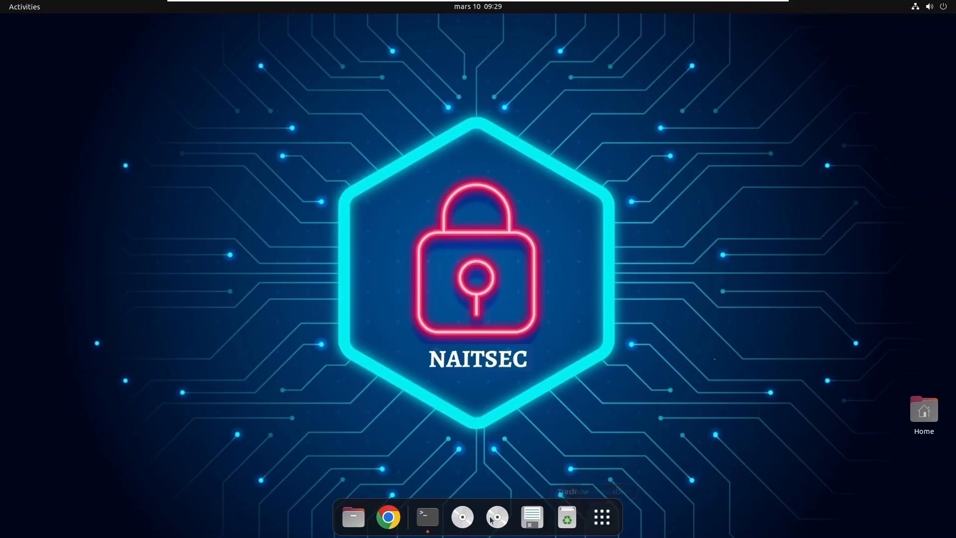
- On the naitsec machine, launch Wireshark with "sudo wireshark" from a new terminal tab, authenticating with the account password
{"action": "left_click", "coordinate": [428, 517]}
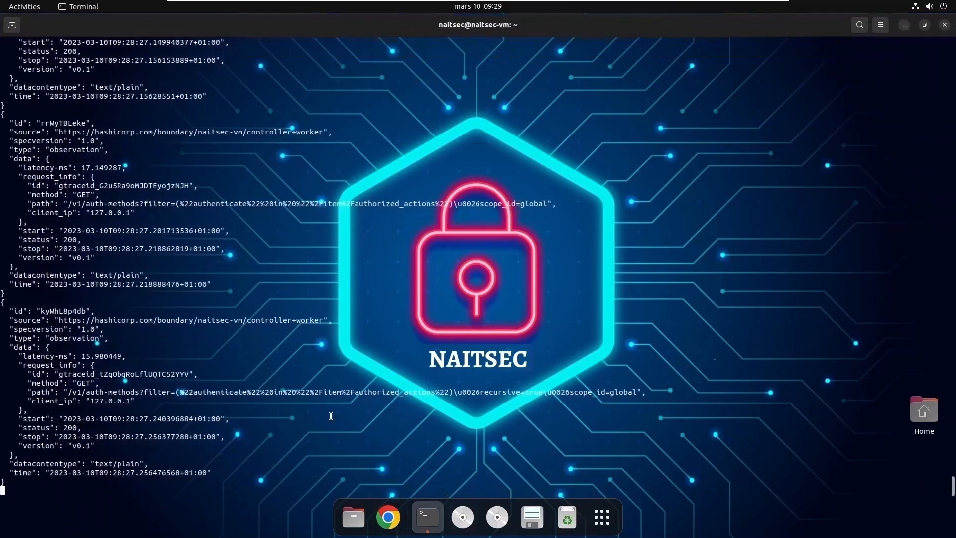
{"action": "left_click", "coordinate": [12, 25]}
{"action": "type", "text": "sud"}
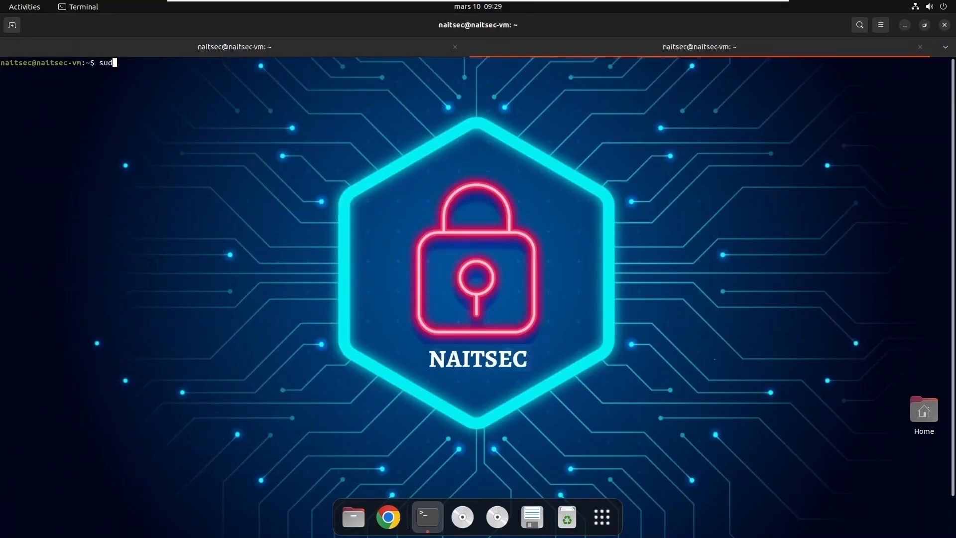
{"action": "type", "text": "o wireshark"}
{"action": "key", "text": "Return"}
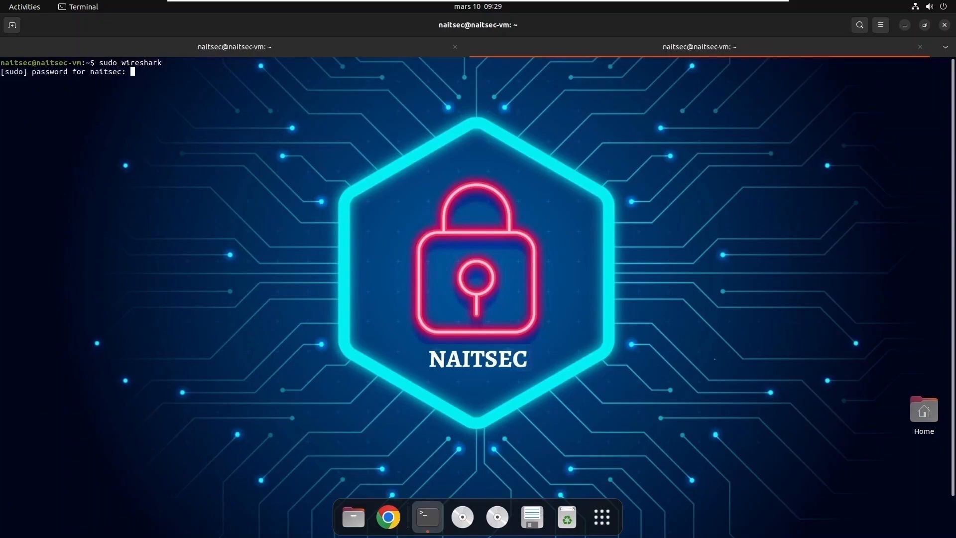
{"action": "key", "text": "Return"}
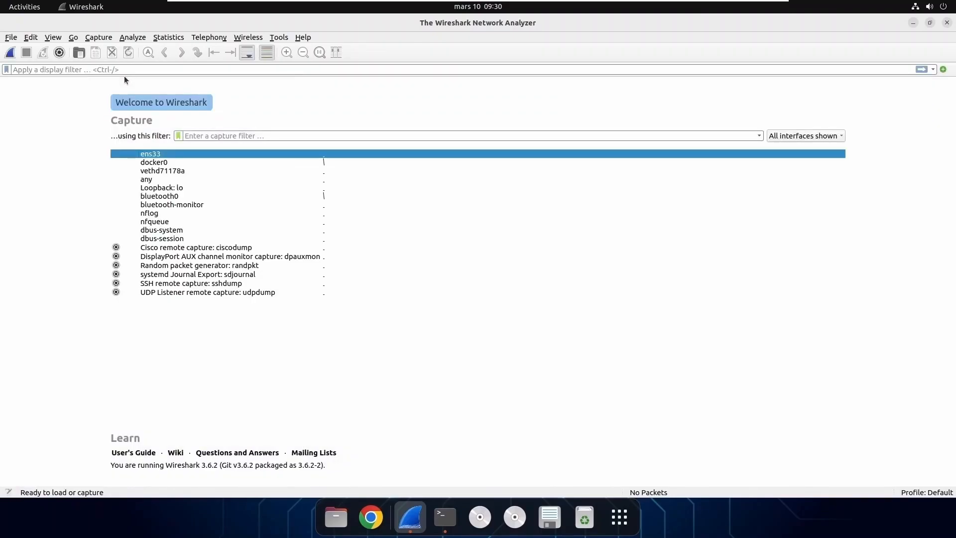
- Start a live capture on the ens33 interface and apply the display filter "http"
{"action": "double_click", "coordinate": [157, 154]}
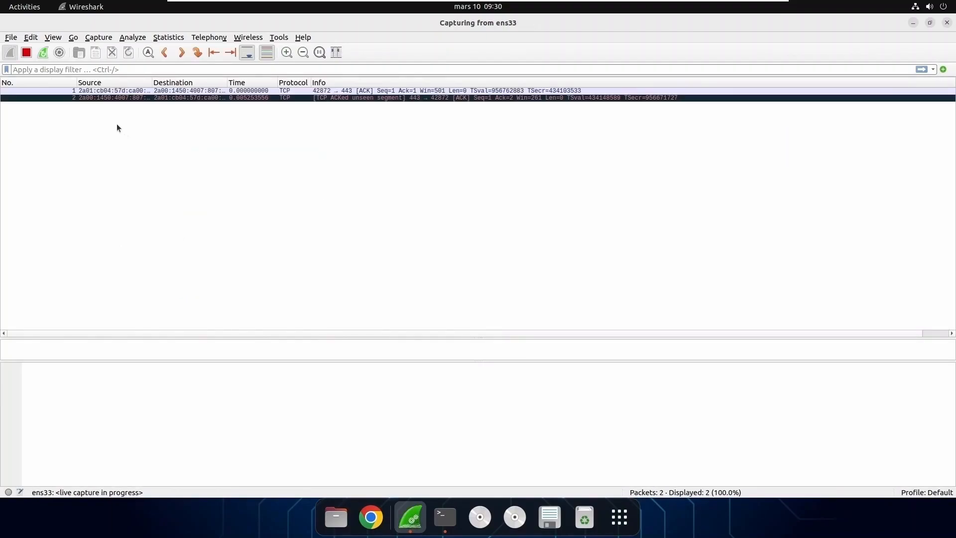
{"action": "left_click", "coordinate": [63, 90]}
{"action": "type", "text": "h"}
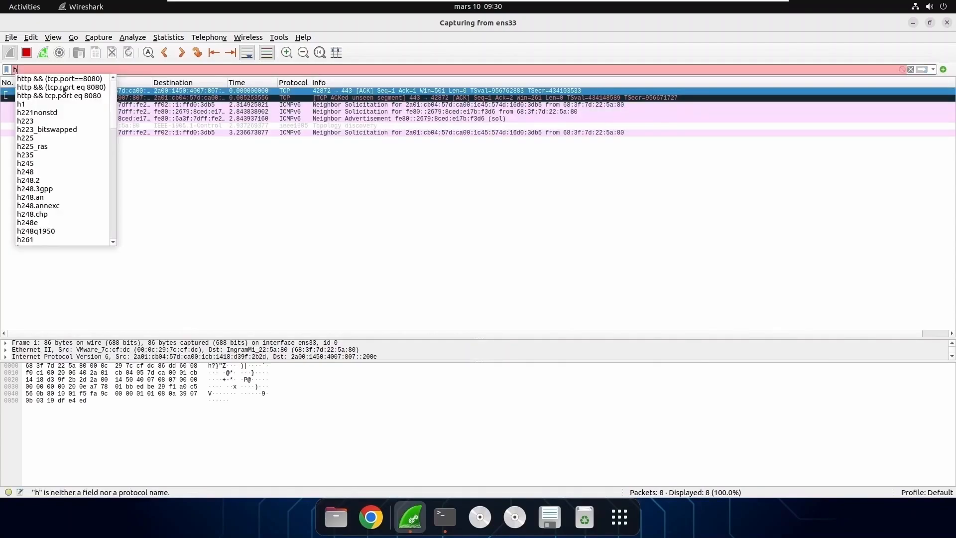
{"action": "type", "text": "ttp"}
{"action": "key", "text": "Return"}
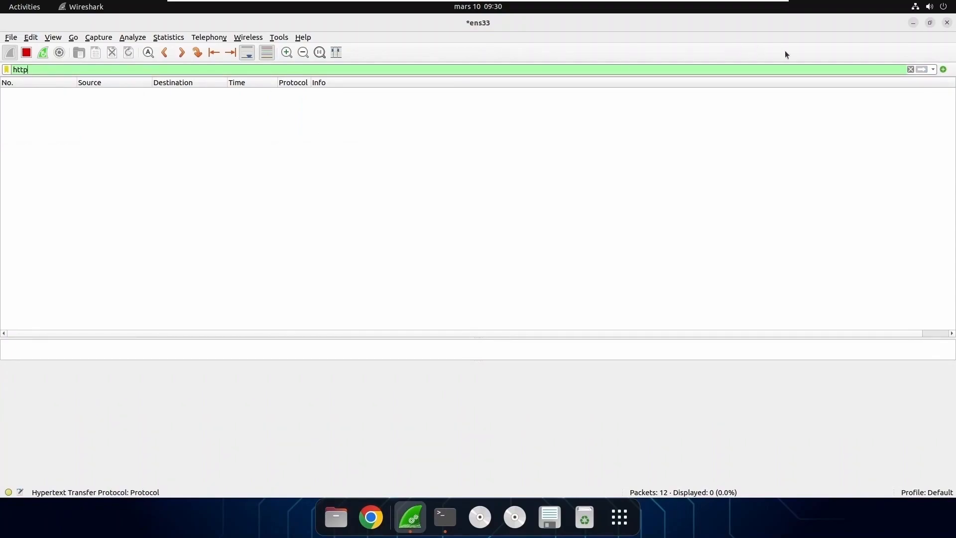
- Bring the Boundary sign-in page and the Wireshark capture up on their machines, and choose the boundary_demo scope for signing in
{"action": "left_click", "coordinate": [914, 25]}
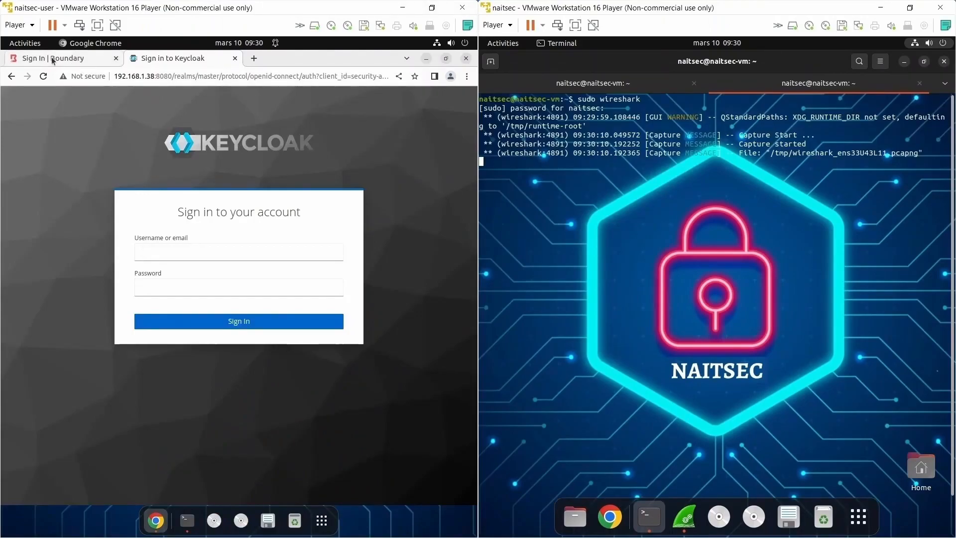
{"action": "left_click", "coordinate": [53, 60]}
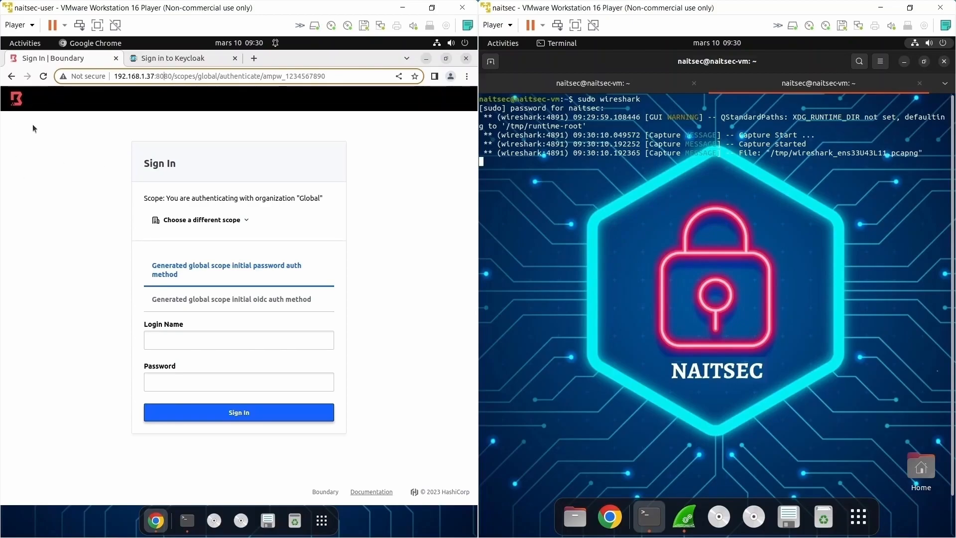
{"action": "left_click", "coordinate": [688, 516]}
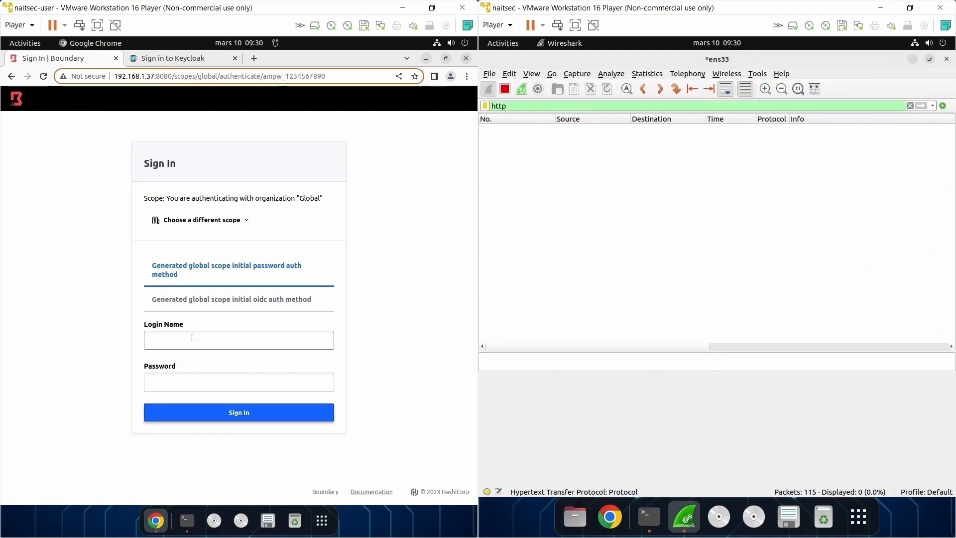
{"action": "left_click", "coordinate": [214, 221]}
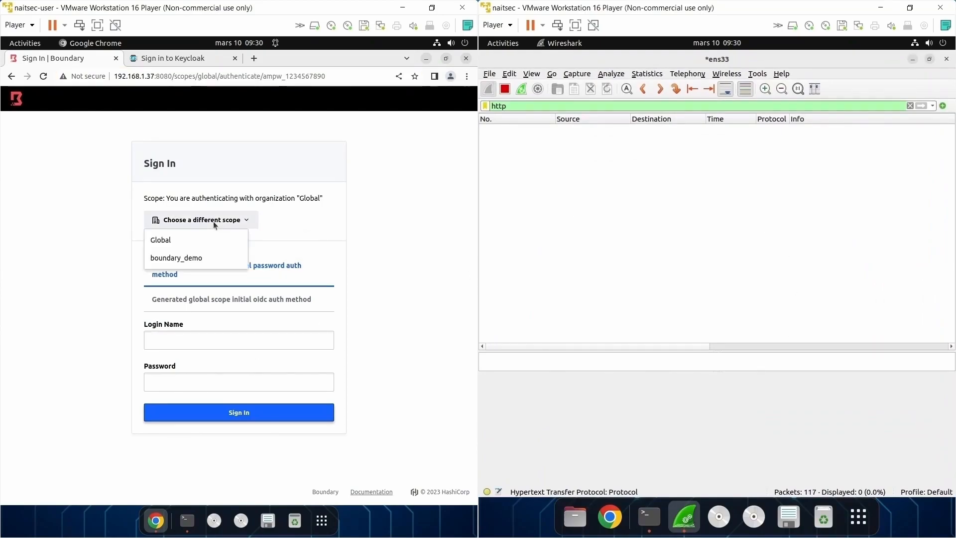
{"action": "left_click", "coordinate": [193, 260]}
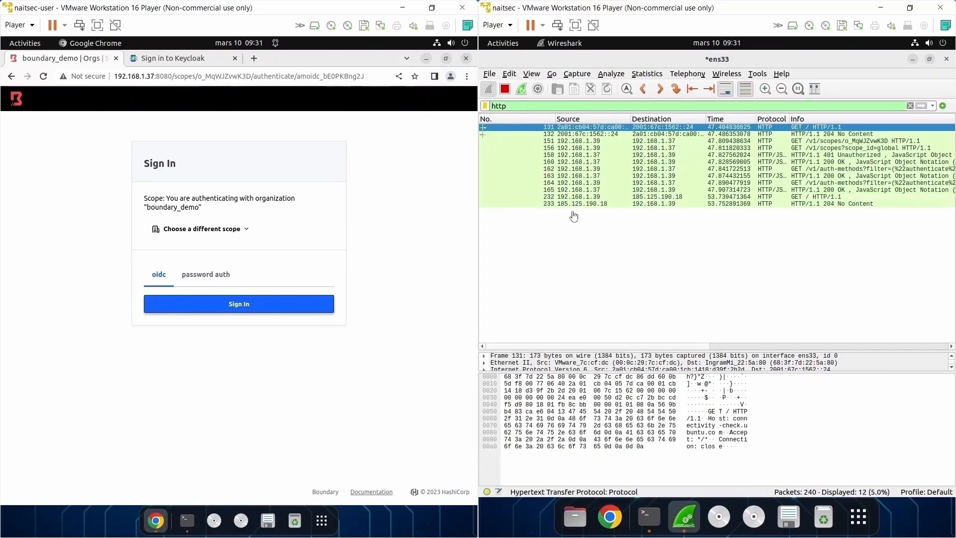
- Restart the ens33 capture without saving the captured packets so the packet list starts empty
{"action": "left_click", "coordinate": [522, 89]}
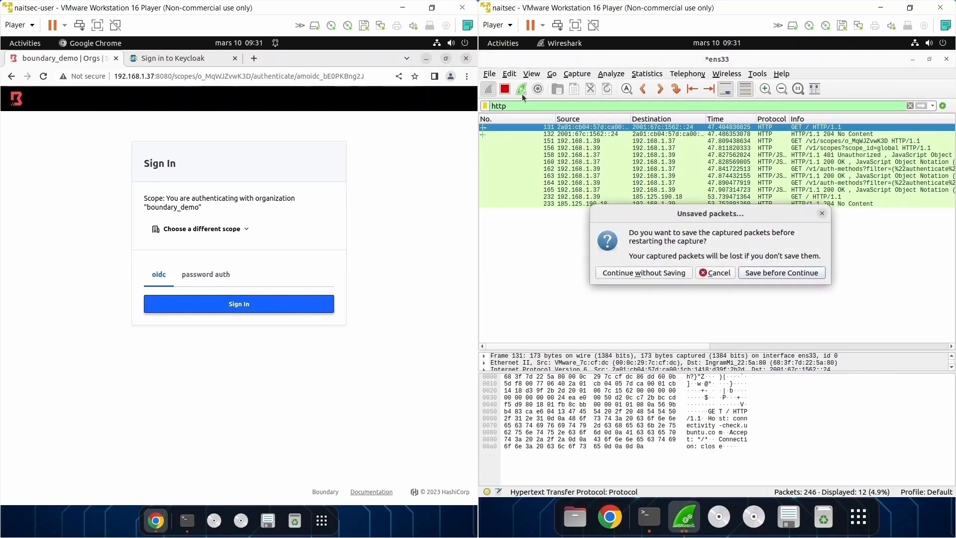
{"action": "left_click", "coordinate": [641, 276]}
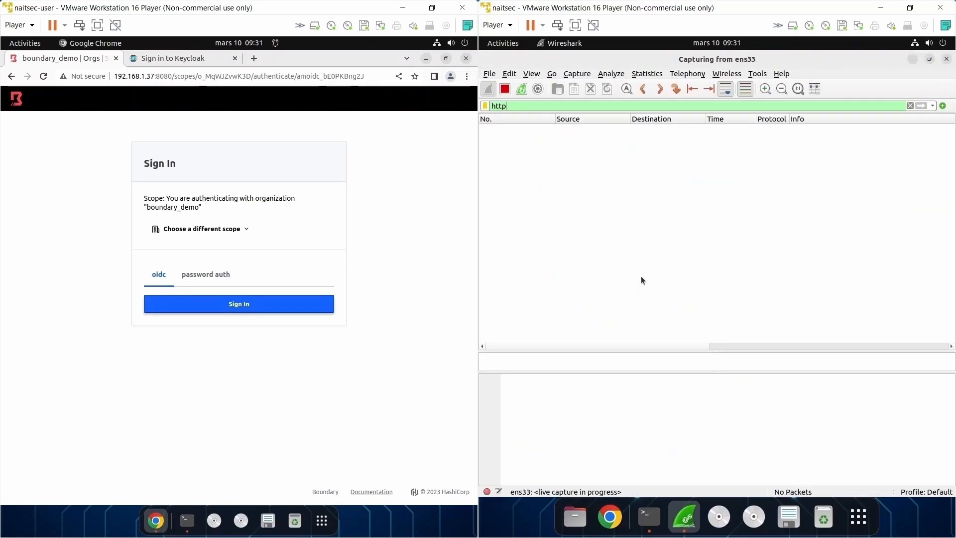
{"action": "left_click", "coordinate": [237, 309]}
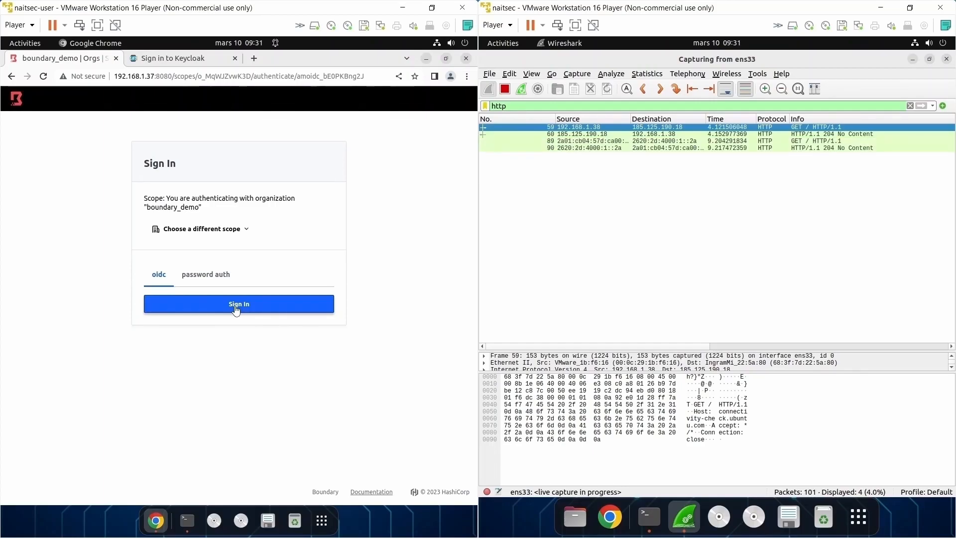
{"action": "left_click", "coordinate": [522, 91]}
{"action": "left_click", "coordinate": [667, 275]}
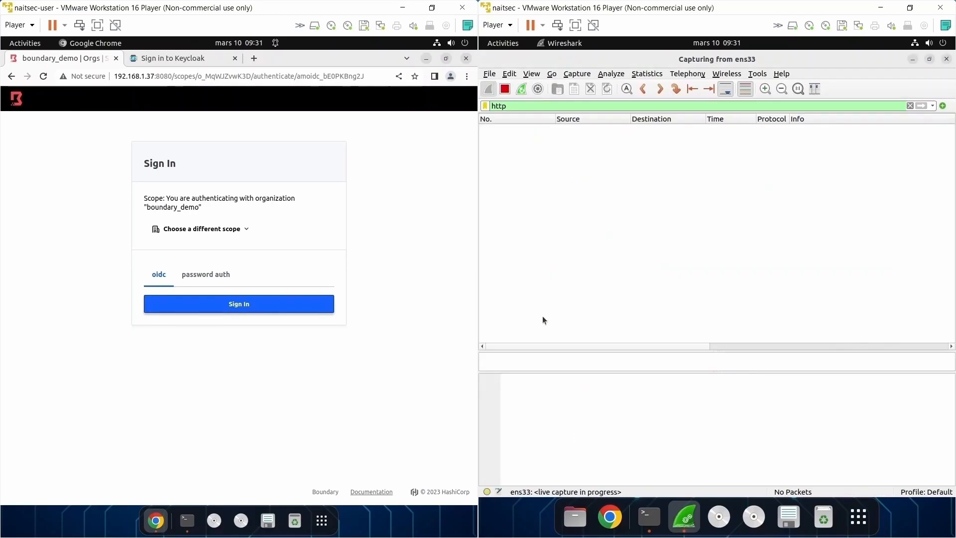
- Try to sign in to boundary_demo with the oidc method, entering username "naitsec" and the account password on the Keycloak page
{"action": "left_click", "coordinate": [254, 308]}
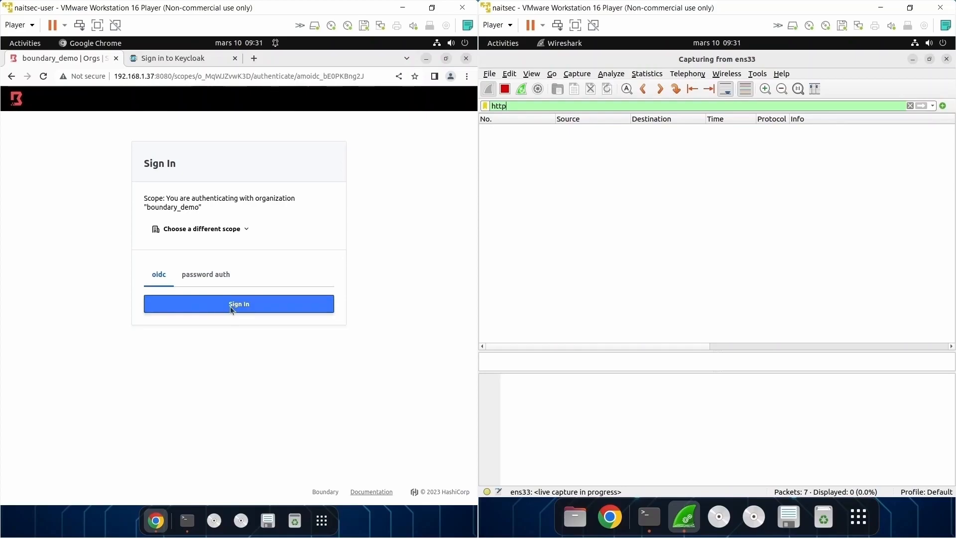
{"action": "left_click", "coordinate": [230, 307]}
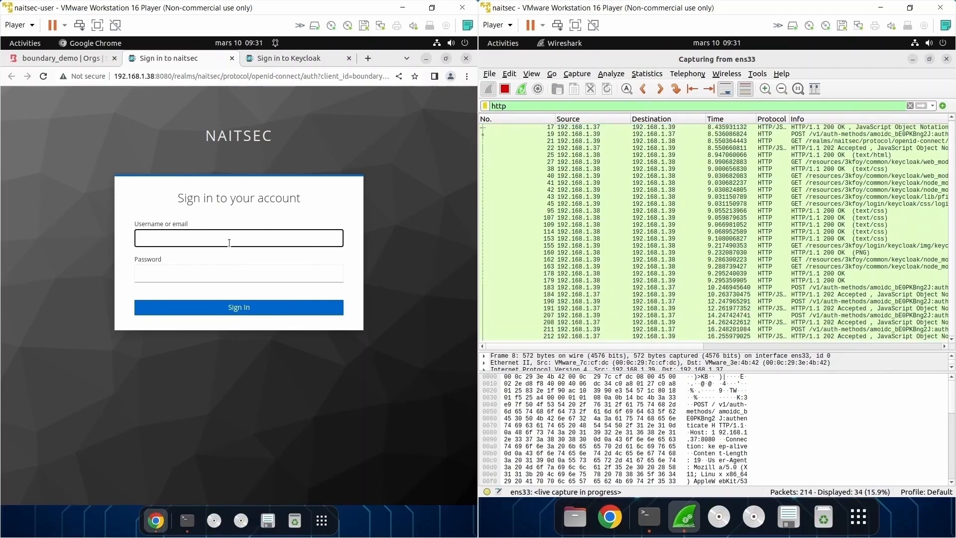
{"action": "type", "text": "naitsec"}
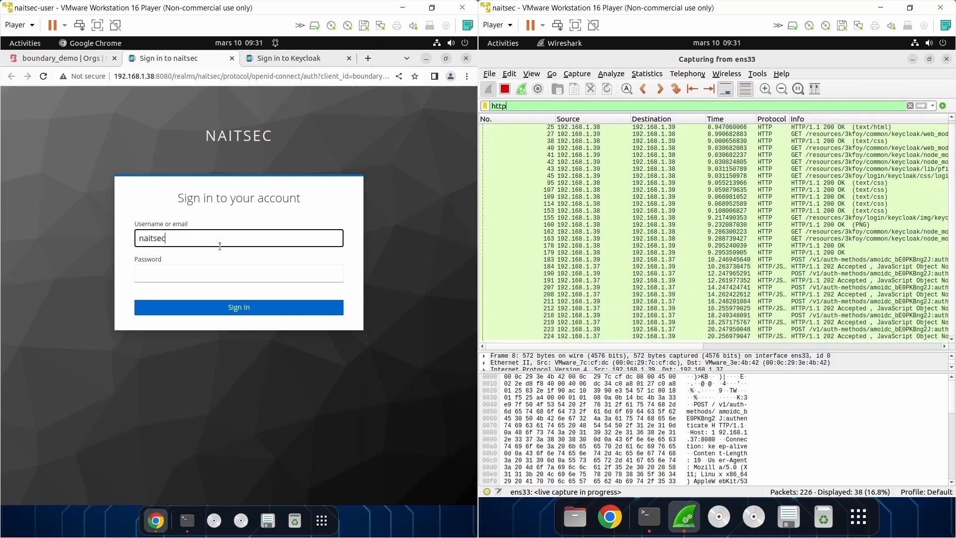
{"action": "left_click", "coordinate": [201, 279]}
{"action": "type", "text": "••"}
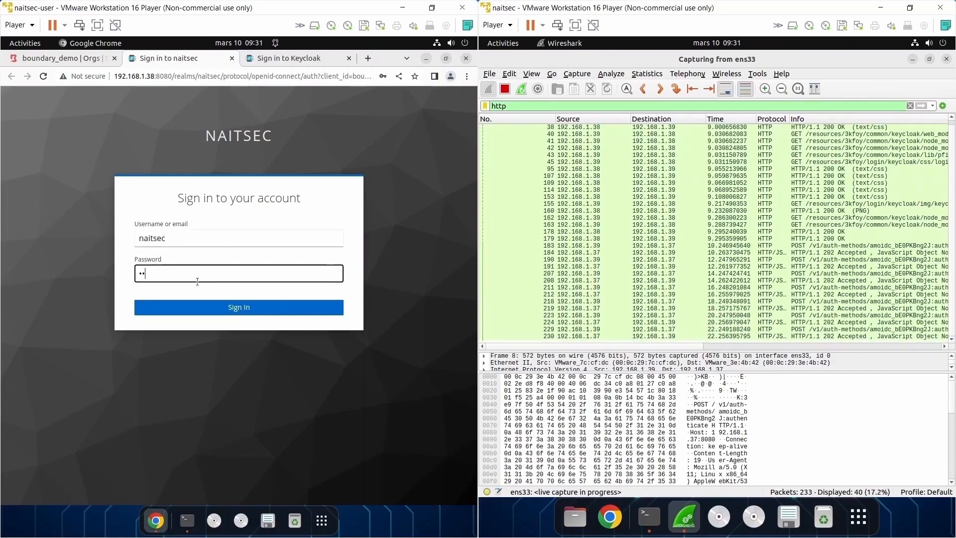
{"action": "left_click", "coordinate": [239, 312]}
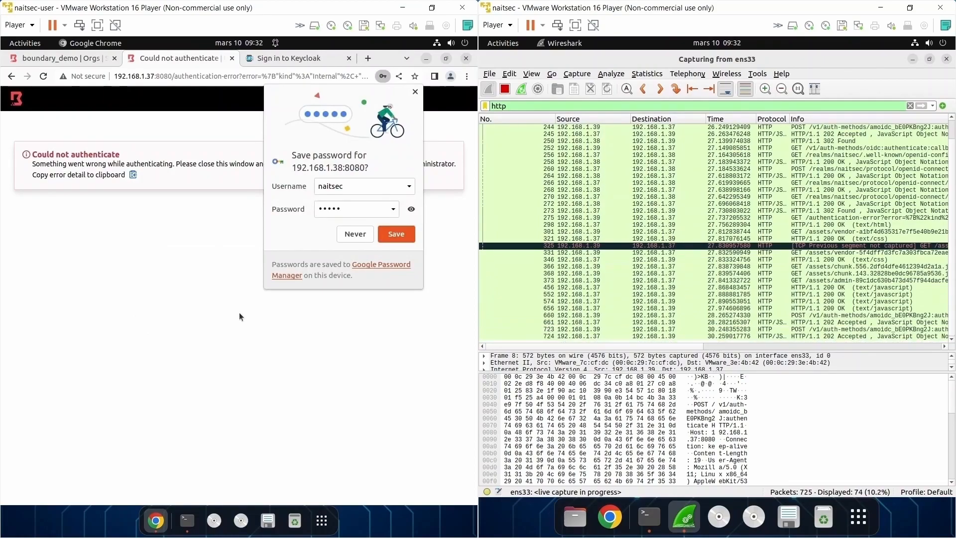
- Restart the capture without saving, stop it, and dismiss the browser's save-password prompt
{"action": "left_click", "coordinate": [522, 90]}
{"action": "left_click", "coordinate": [628, 273]}
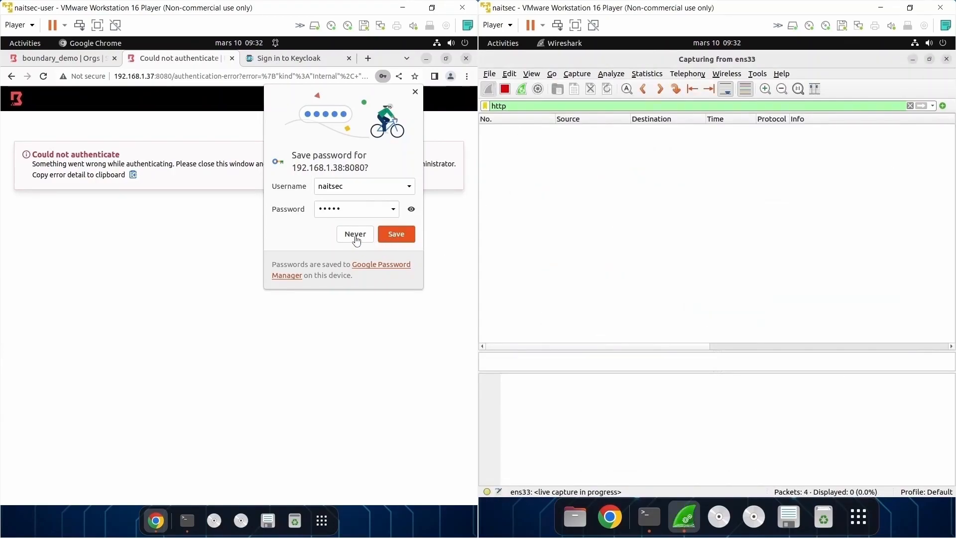
{"action": "left_click", "coordinate": [509, 92]}
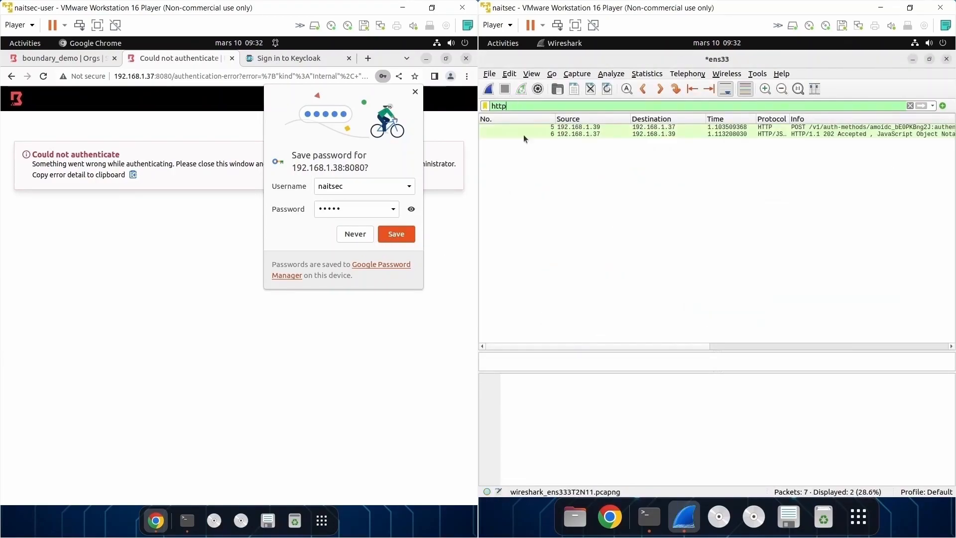
{"action": "left_click", "coordinate": [416, 93]}
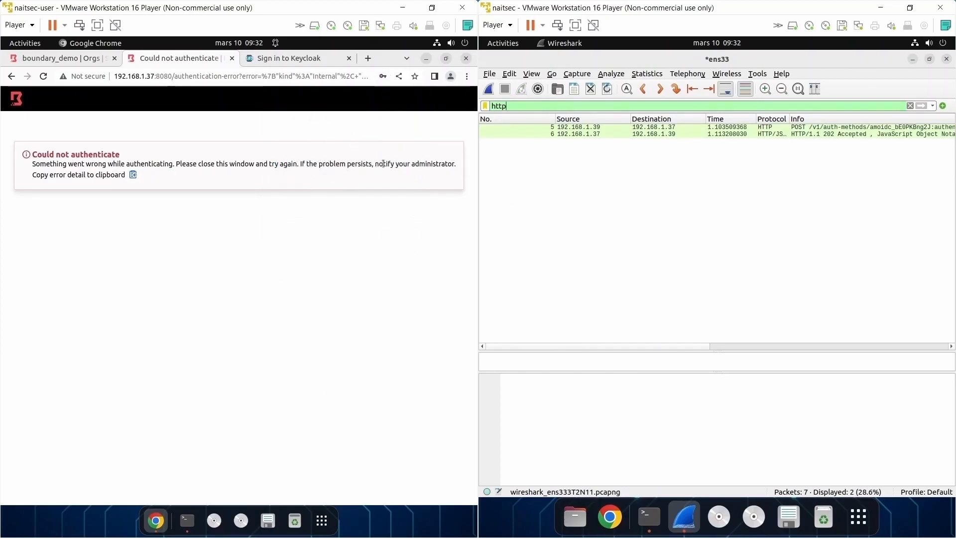
- Load Boundary at 192.168.1.37:8080 and sign in to the Global scope as "admin" with the account password
{"action": "left_click", "coordinate": [174, 75]}
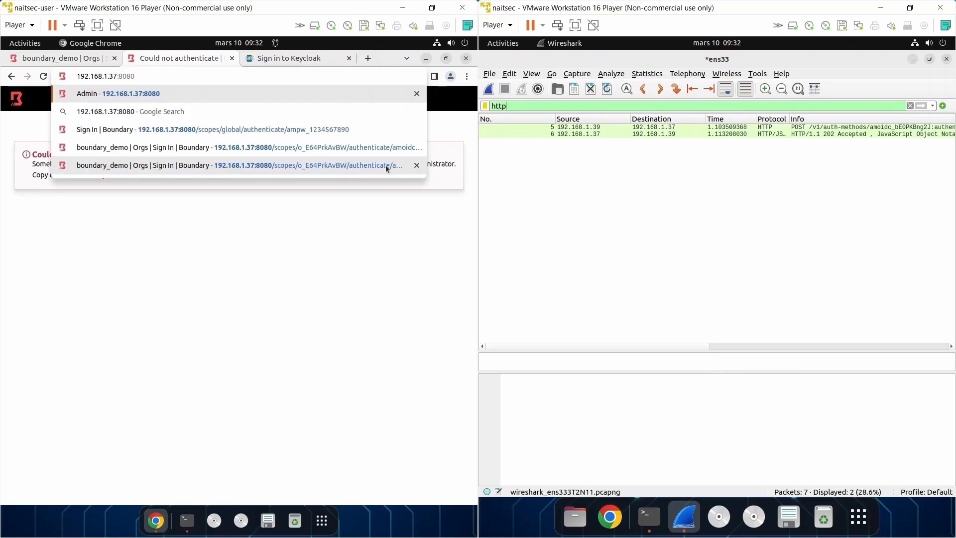
{"action": "left_click", "coordinate": [386, 165]}
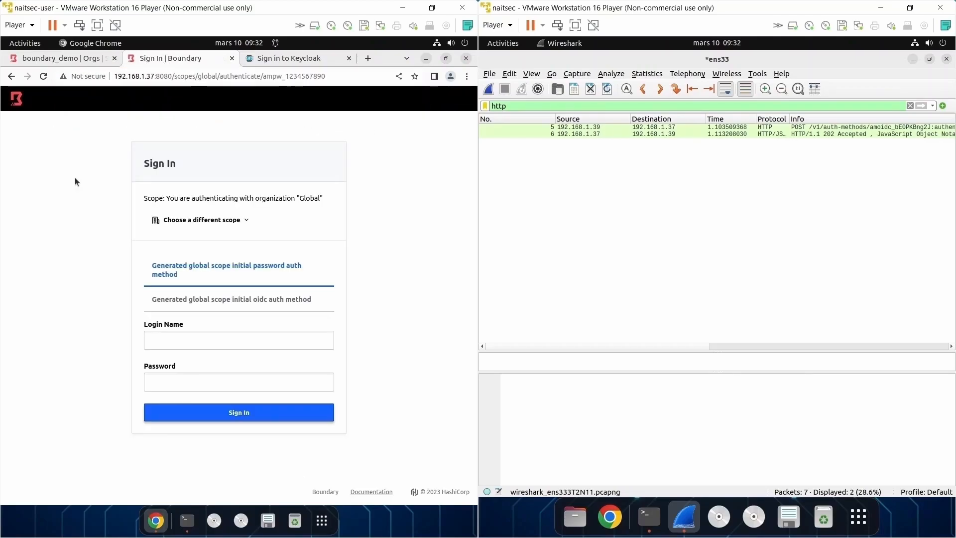
{"action": "left_click", "coordinate": [220, 223]}
{"action": "left_click", "coordinate": [164, 244]}
{"action": "left_click", "coordinate": [174, 338]}
{"action": "type", "text": "admin"}
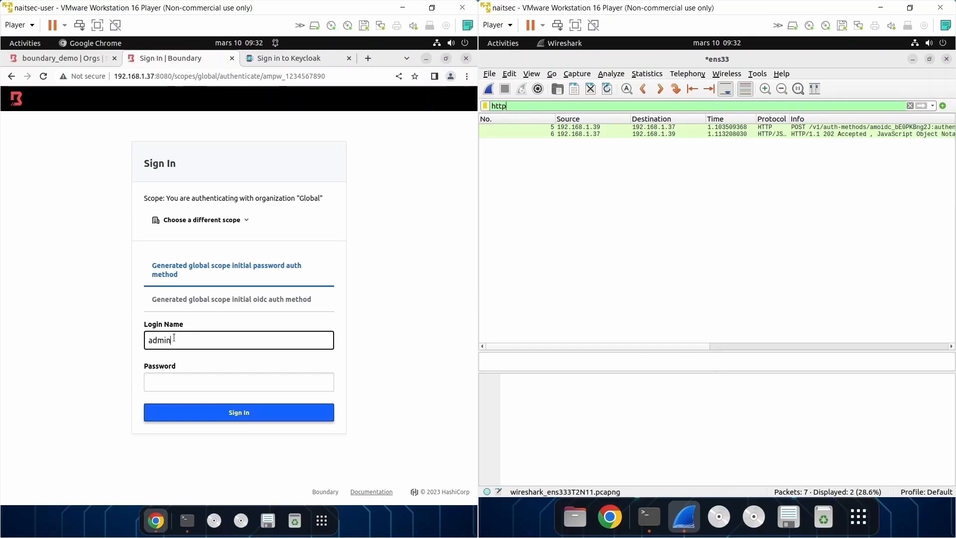
{"action": "key", "text": "Tab"}
{"action": "type", "text": "*******"}
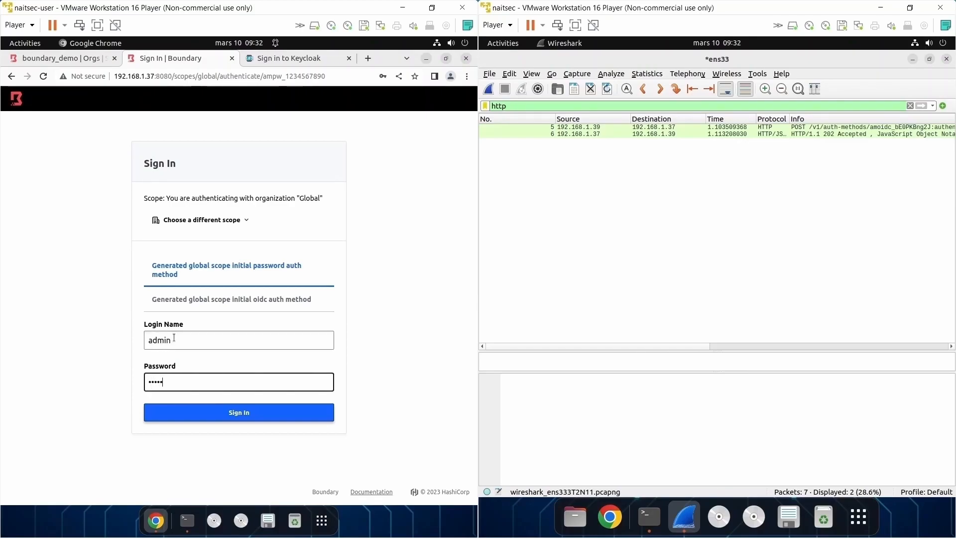
{"action": "key", "text": "Return"}
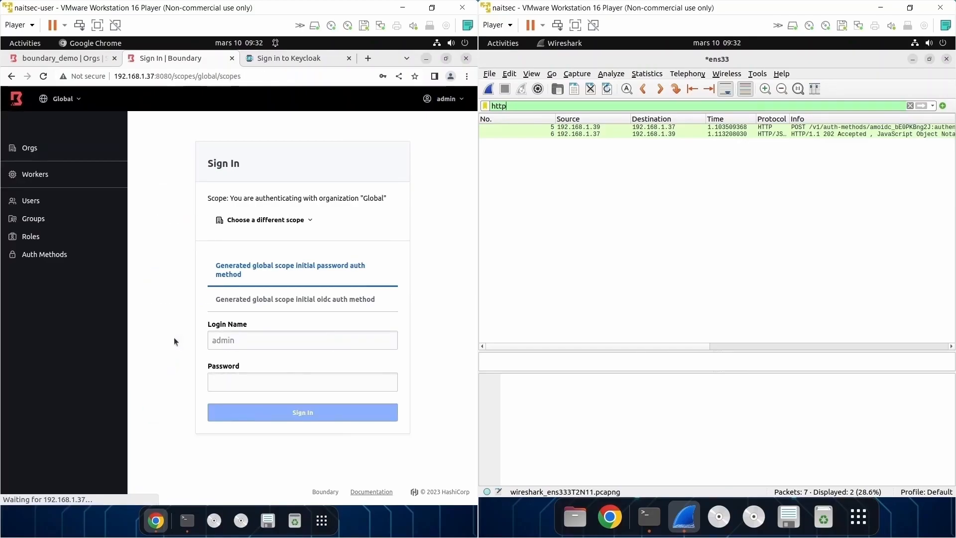
- Close the extra Boundary tab and make oidc the primary auth method of the boundary_demo org
{"action": "key", "text": "ctrl+w"}
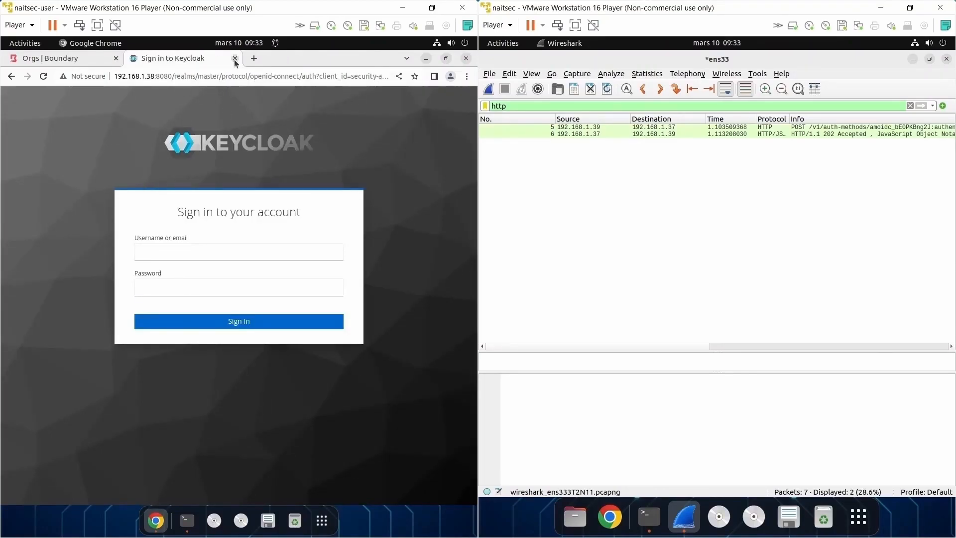
{"action": "left_click", "coordinate": [73, 63]}
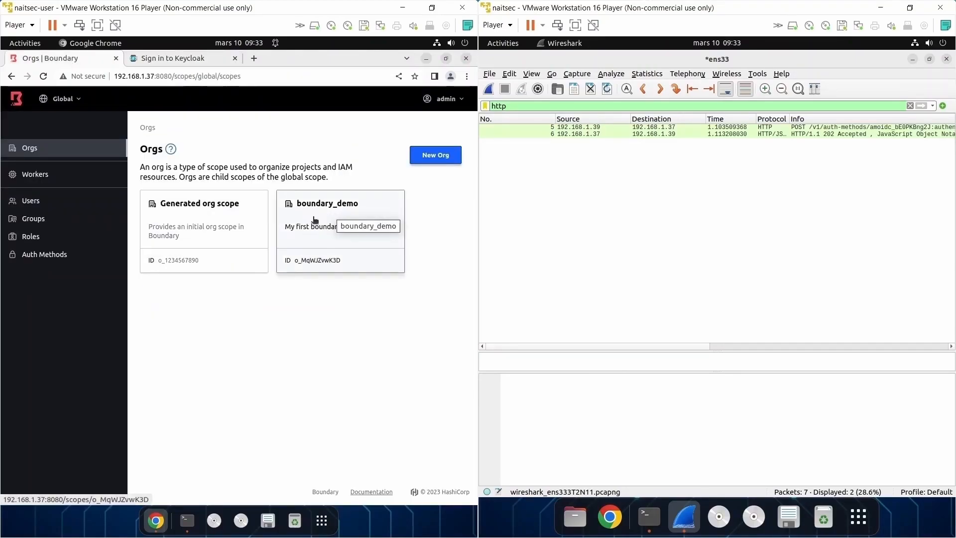
{"action": "left_click", "coordinate": [336, 227]}
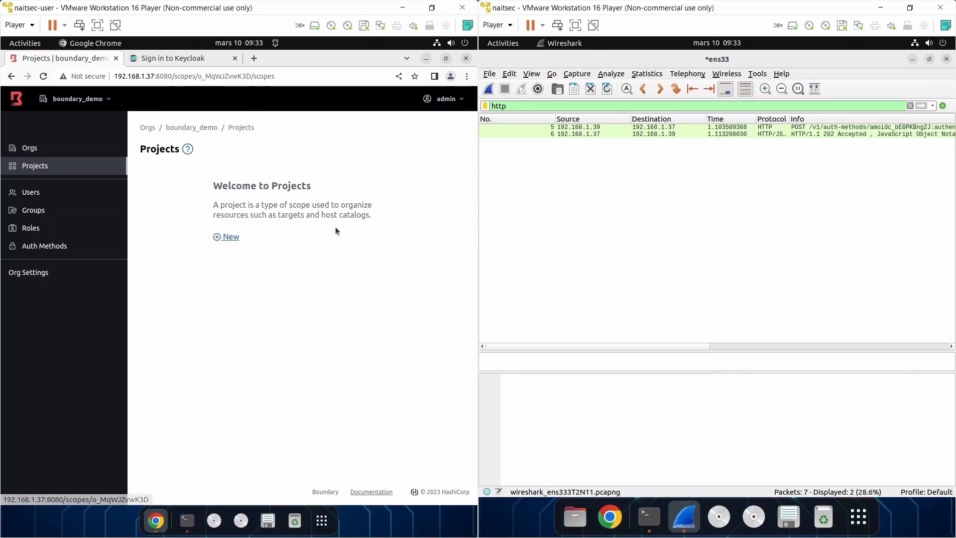
{"action": "left_click", "coordinate": [59, 247]}
{"action": "left_click", "coordinate": [435, 293]}
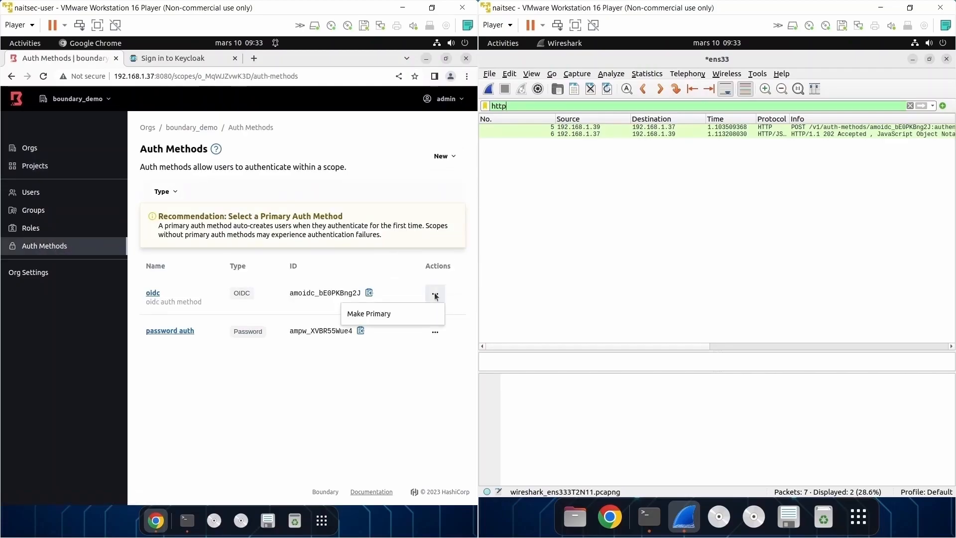
{"action": "left_click", "coordinate": [380, 315]}
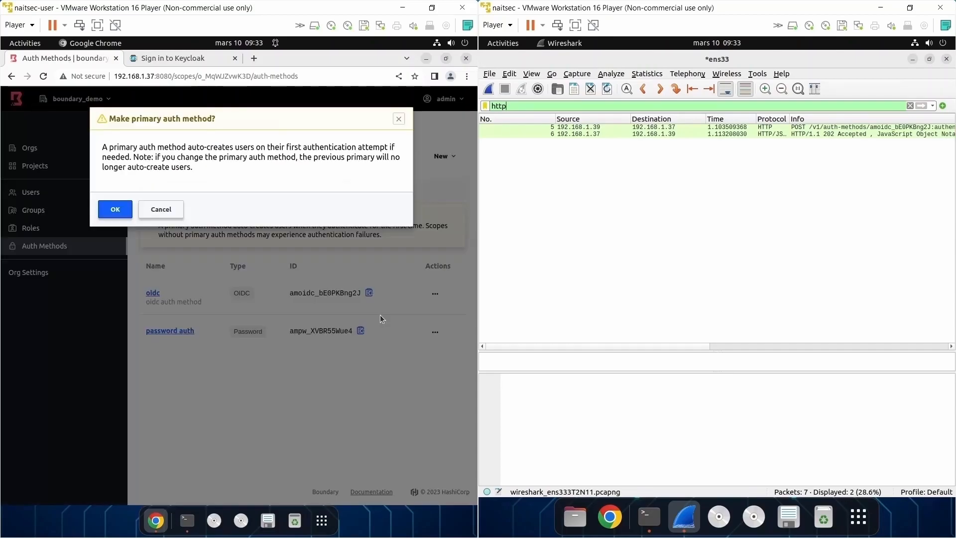
{"action": "left_click", "coordinate": [116, 213]}
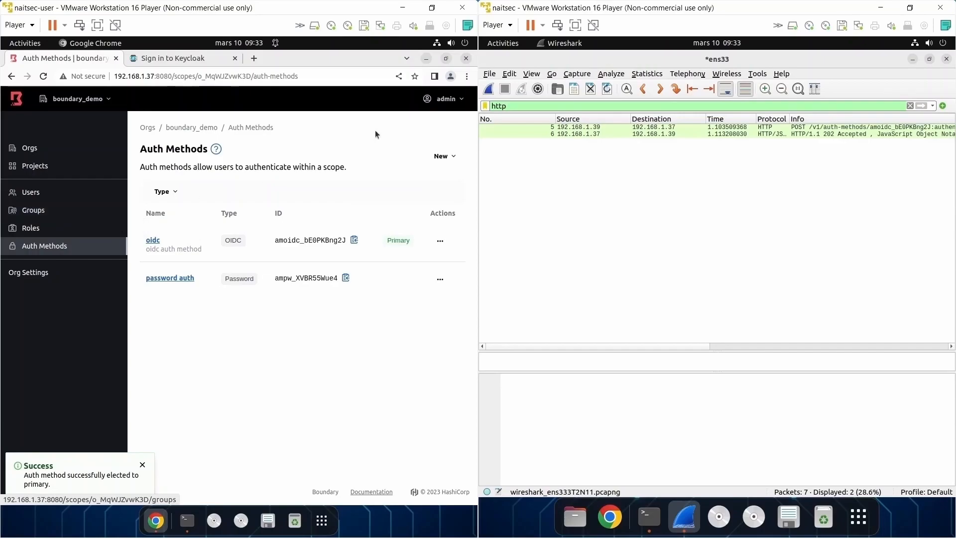
- Sign out of the Boundary admin account and start a new ens33 capture without saving the previous packets
{"action": "left_click", "coordinate": [449, 99]}
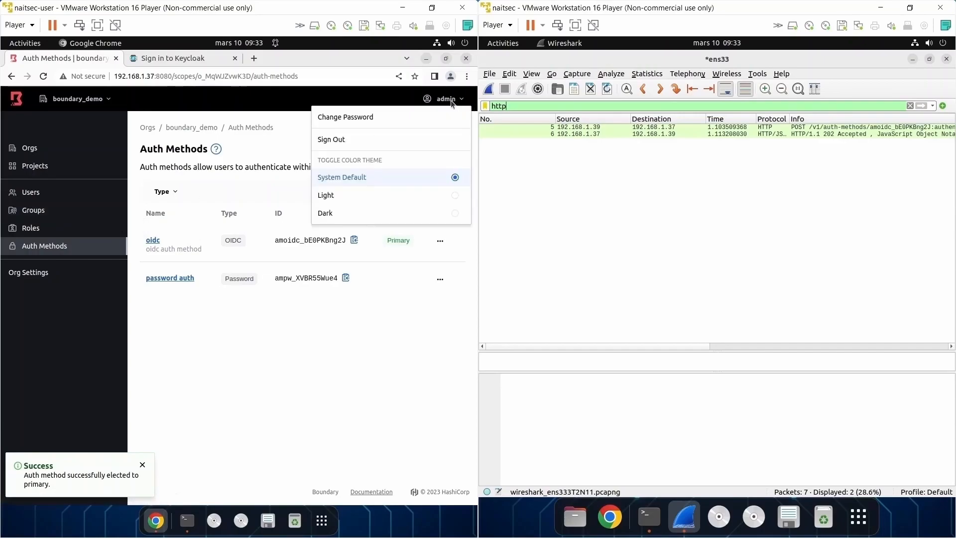
{"action": "left_click", "coordinate": [346, 143]}
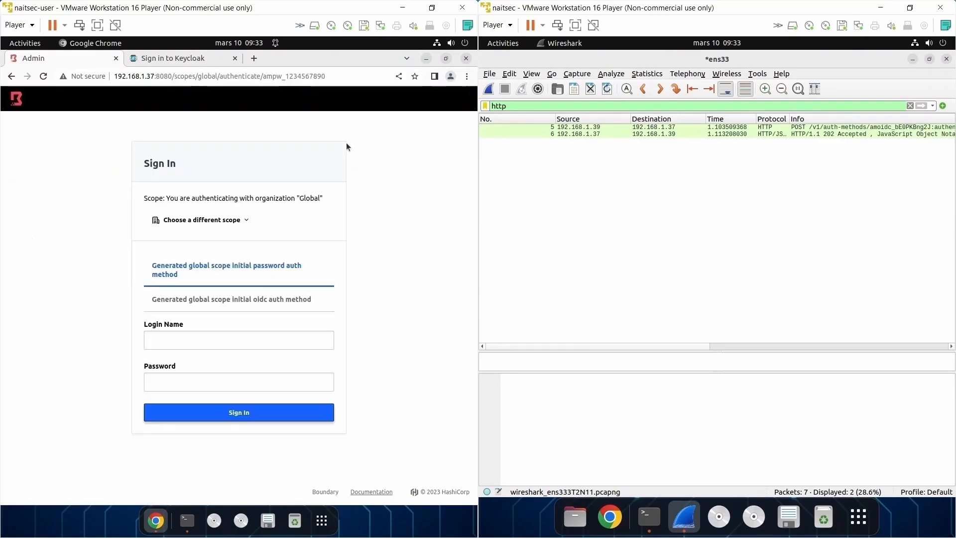
{"action": "right_click", "coordinate": [347, 146]}
{"action": "left_click", "coordinate": [660, 108]}
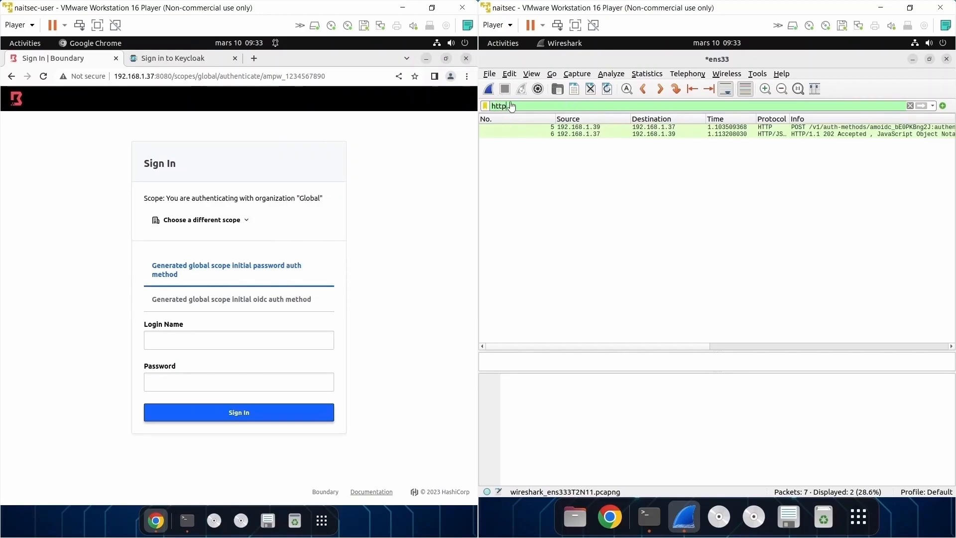
{"action": "left_click", "coordinate": [489, 88]}
{"action": "left_click", "coordinate": [685, 273]}
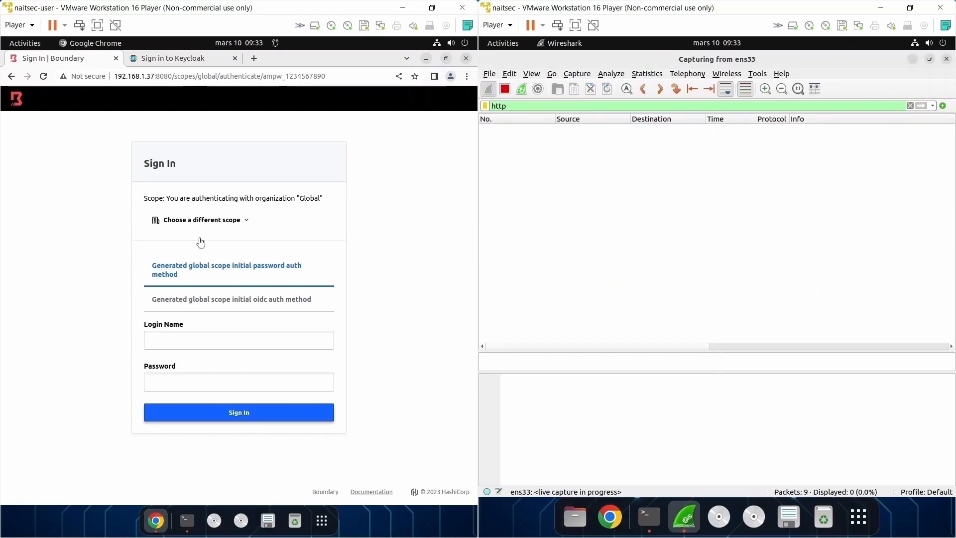
- Choose boundary_demo as the scope to authenticate with on the Boundary sign-in page
{"action": "left_click", "coordinate": [219, 222]}
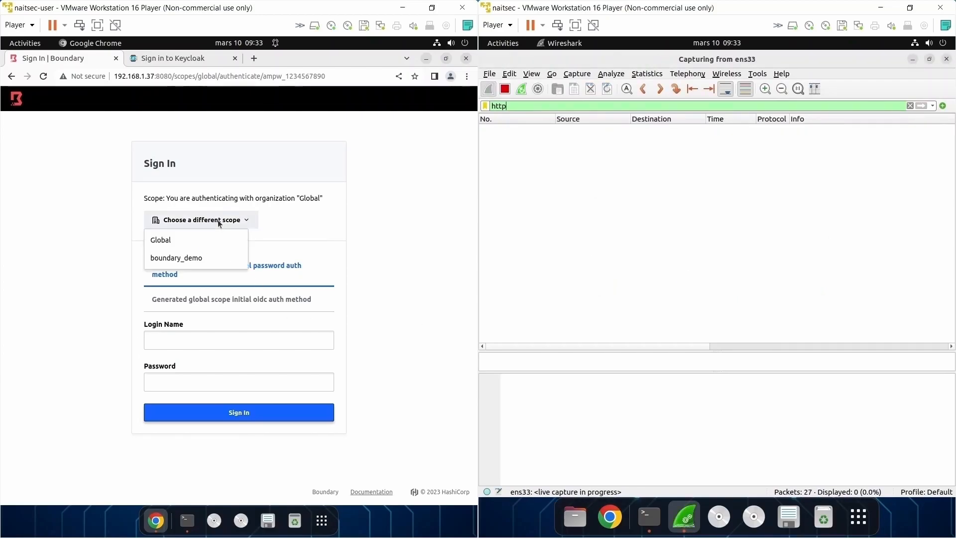
{"action": "left_click", "coordinate": [185, 259]}
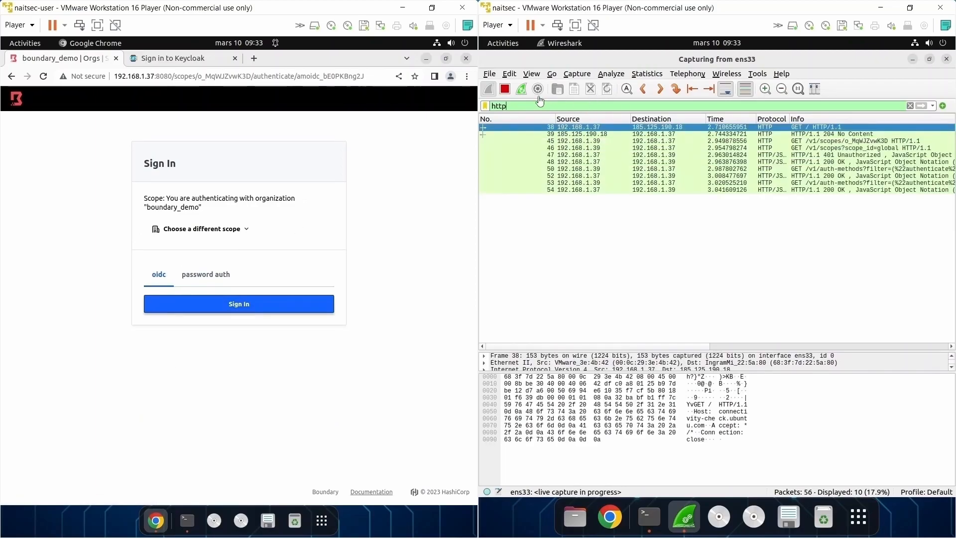
- Restart the ens33 capture without saving the packets and close the leftover Keycloak browser tab
{"action": "left_click", "coordinate": [521, 89]}
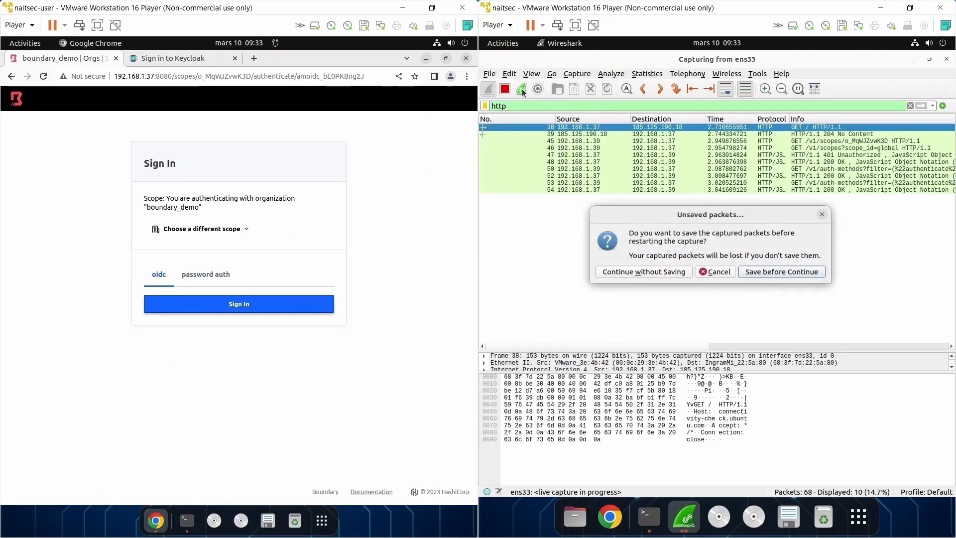
{"action": "left_click", "coordinate": [644, 274]}
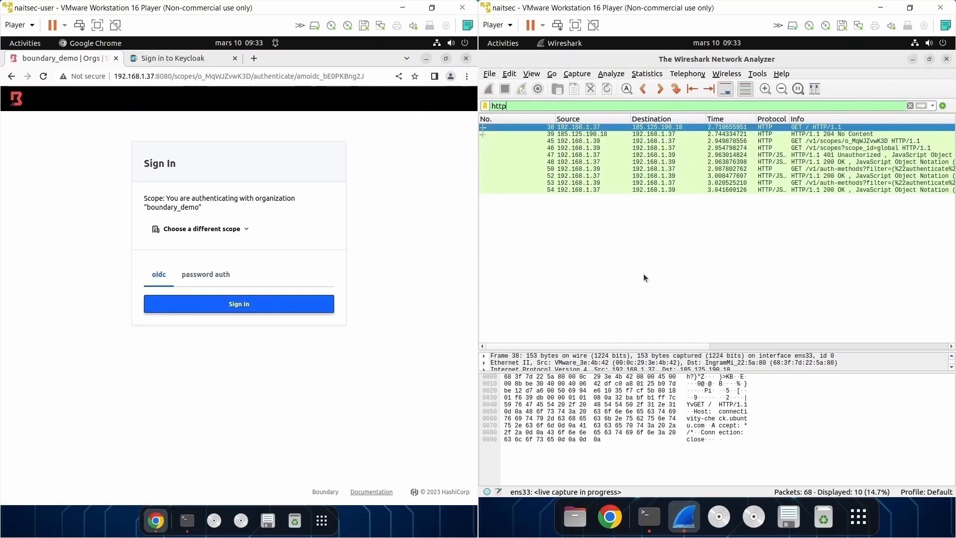
{"action": "left_click", "coordinate": [235, 58]}
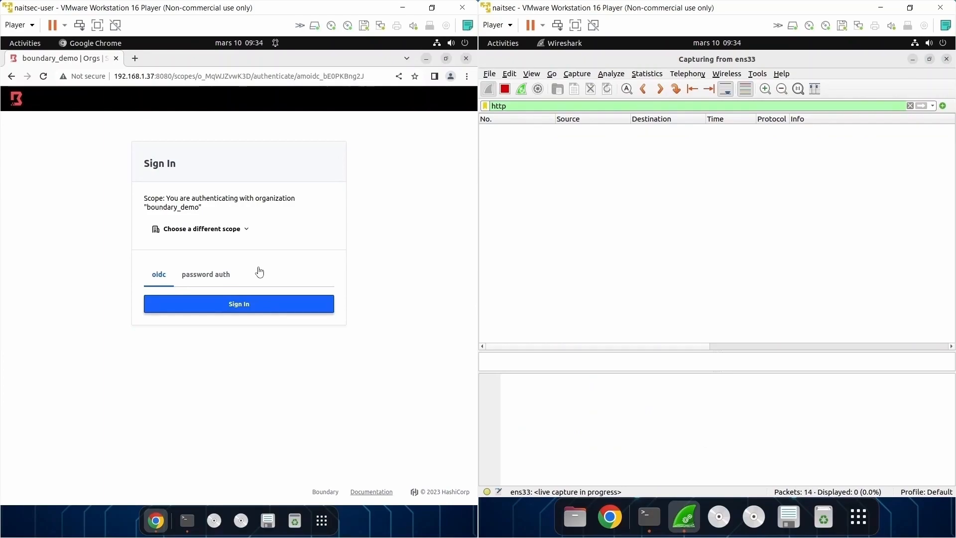
- Sign in to boundary_demo with oidc as "naitsec" using the account password on the Keycloak page, and stop the packet capture
{"action": "left_click", "coordinate": [240, 306]}
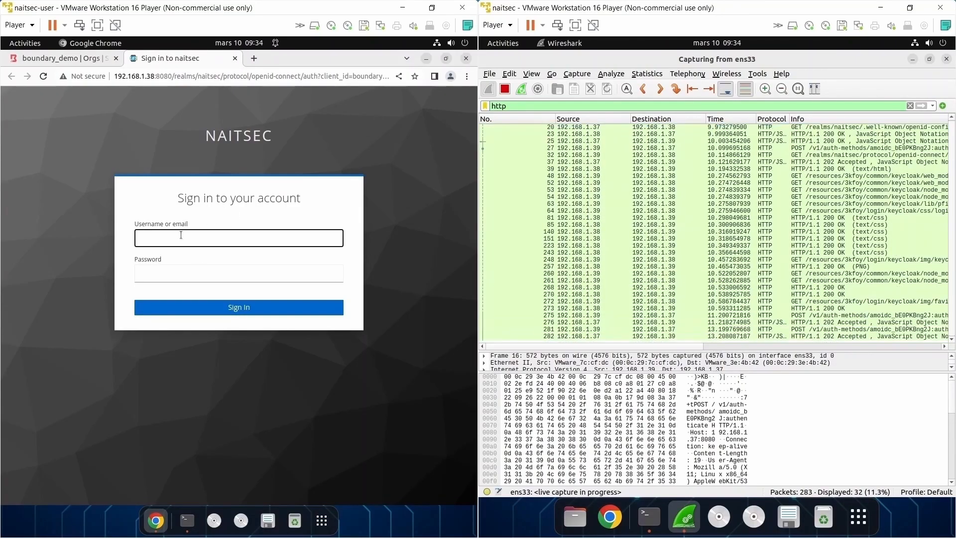
{"action": "type", "text": "kati"}
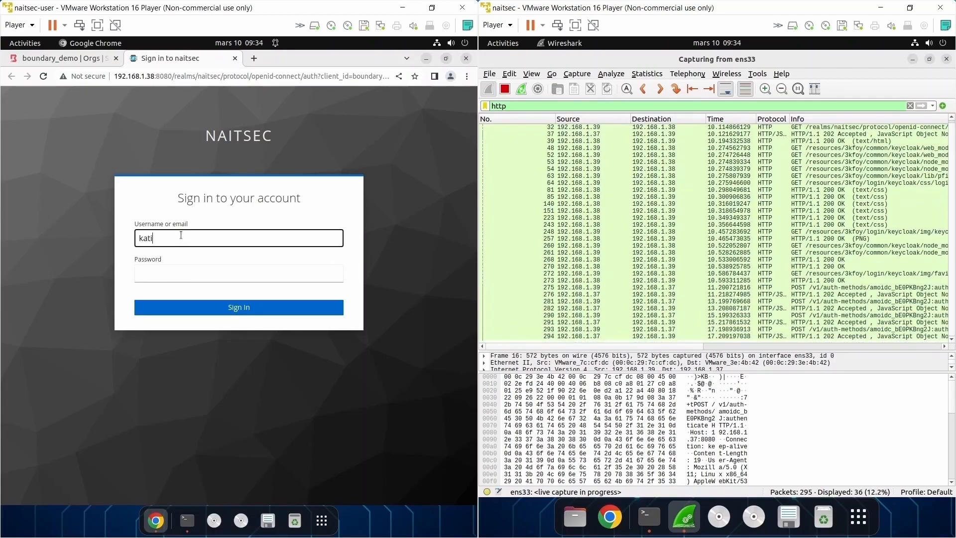
{"action": "key", "text": "BackSpace"}
{"action": "key", "text": "BackSpace"}
{"action": "key", "text": "BackSpace"}
{"action": "type", "text": "naites"}
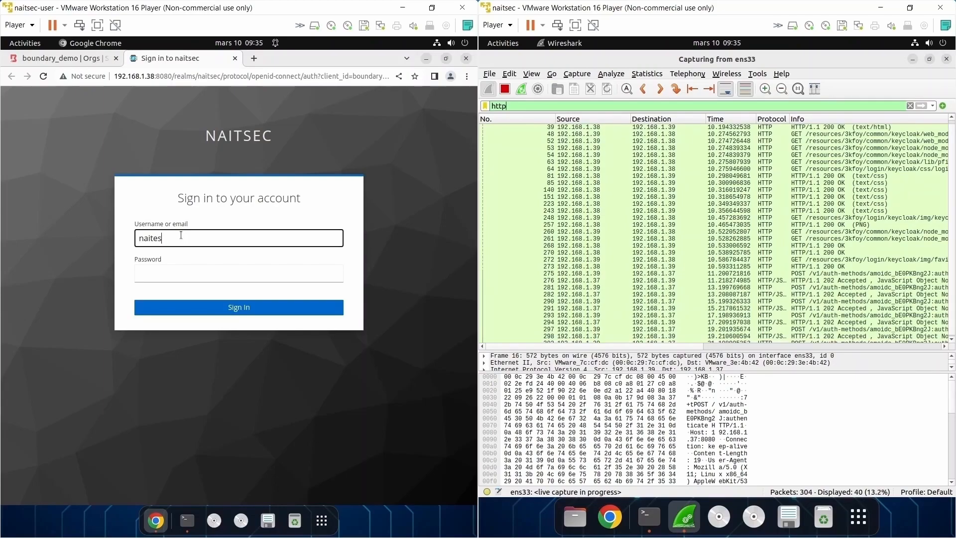
{"action": "key", "text": "BackSpace"}
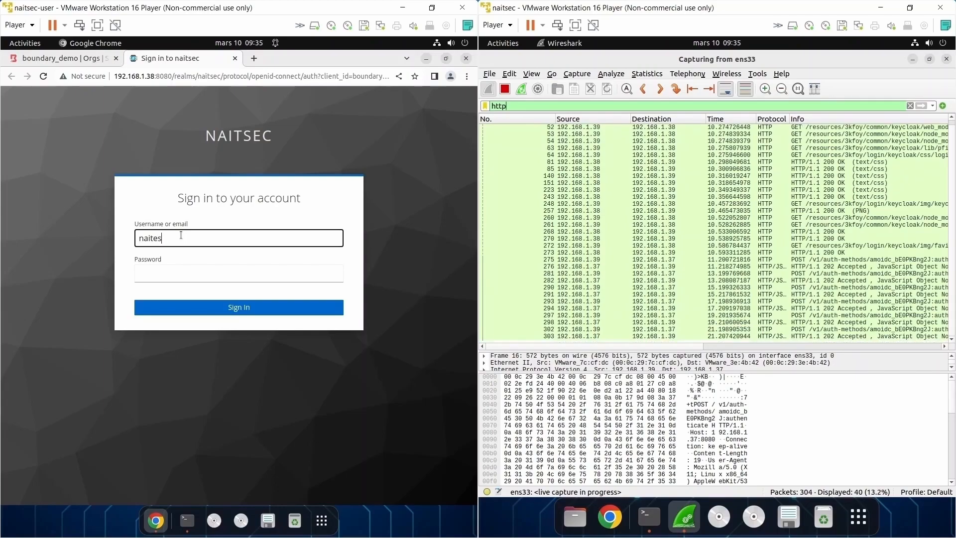
{"action": "type", "text": "sec"}
{"action": "left_click", "coordinate": [177, 277]}
{"action": "type", "text": "•••••"}
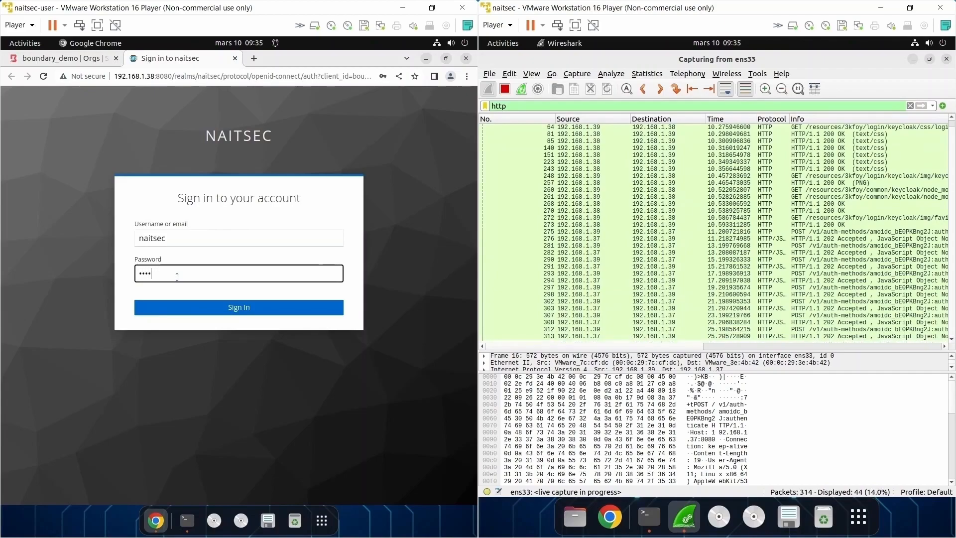
{"action": "left_click", "coordinate": [240, 307]}
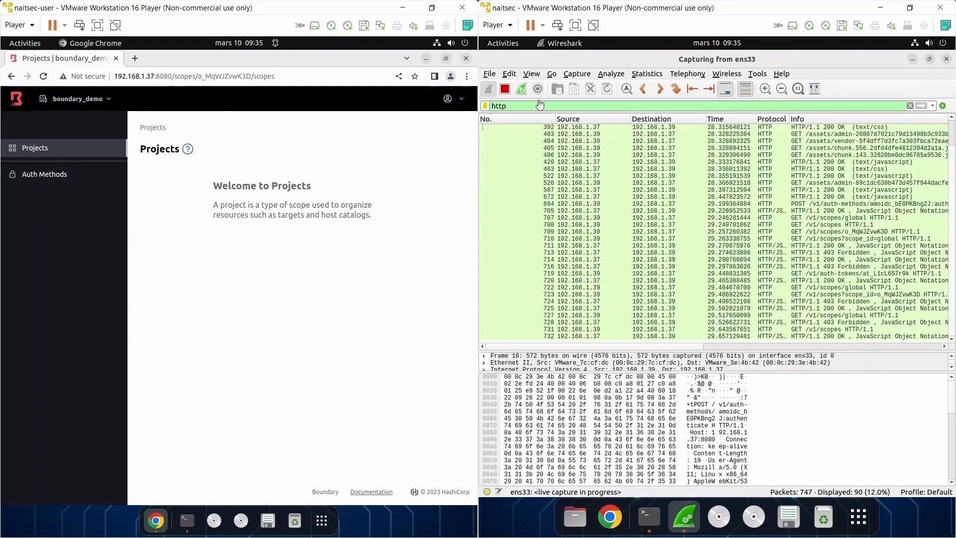
{"action": "left_click", "coordinate": [505, 91]}
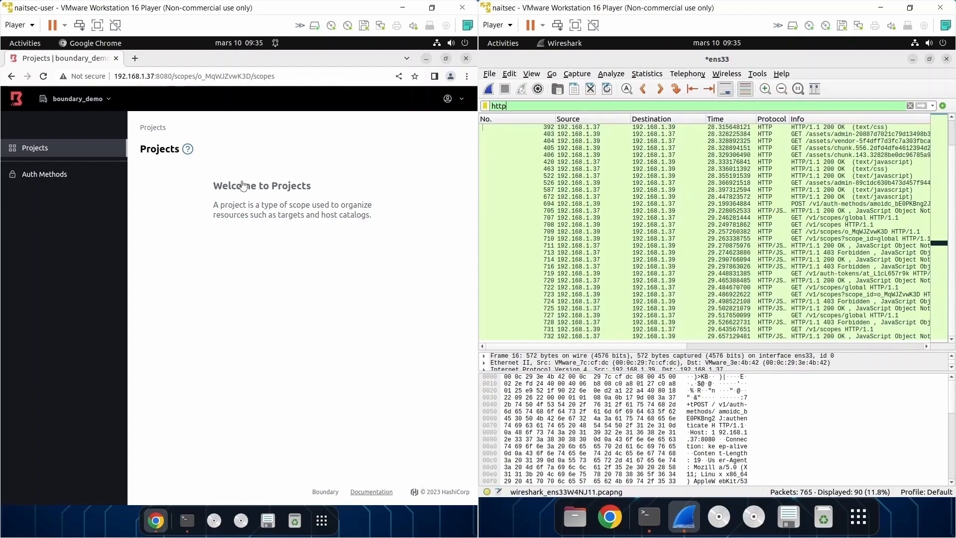
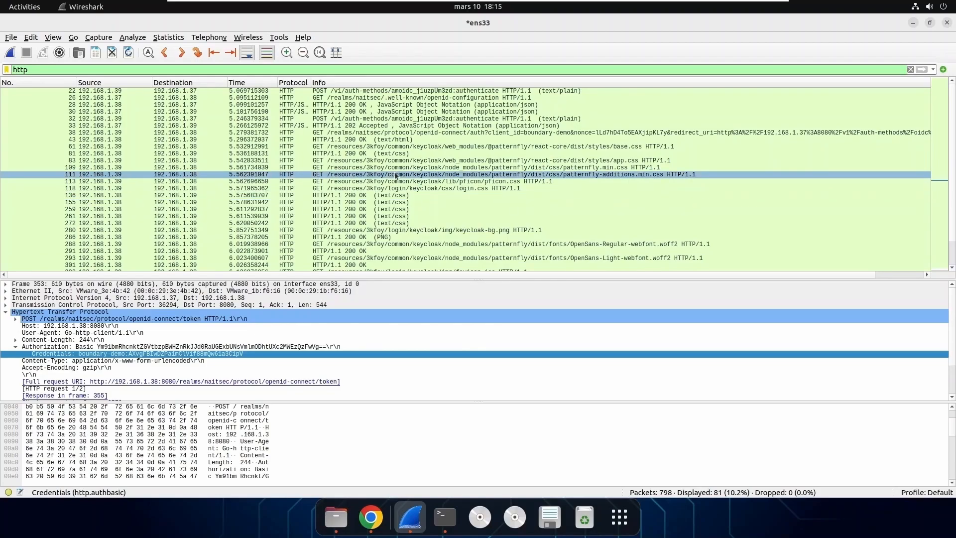
- Examine the openid-connect/auth GET request in packet 38, its response, and the Keycloak page resource requests that follow
{"action": "left_click", "coordinate": [336, 134]}
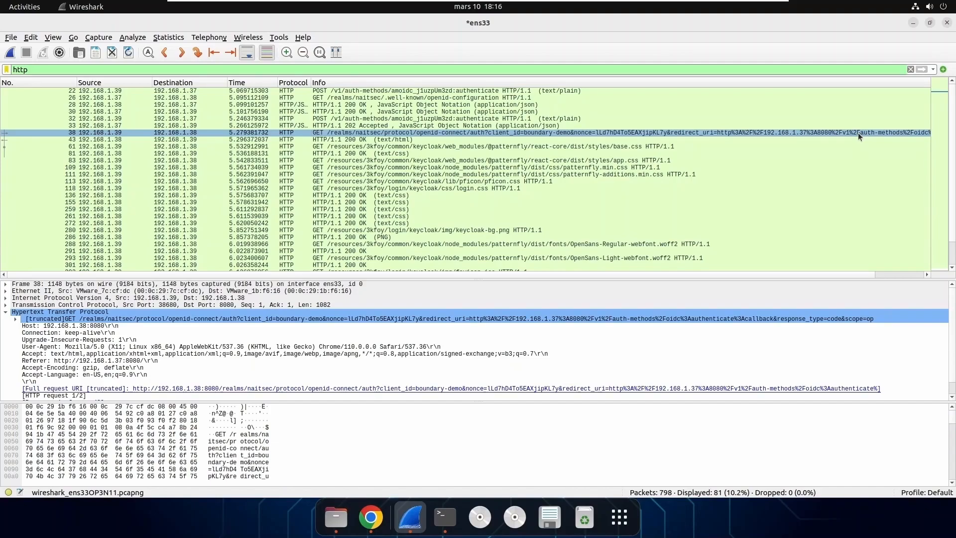
{"action": "scroll", "coordinate": [322, 135], "scroll_direction": "right", "scroll_amount": 1}
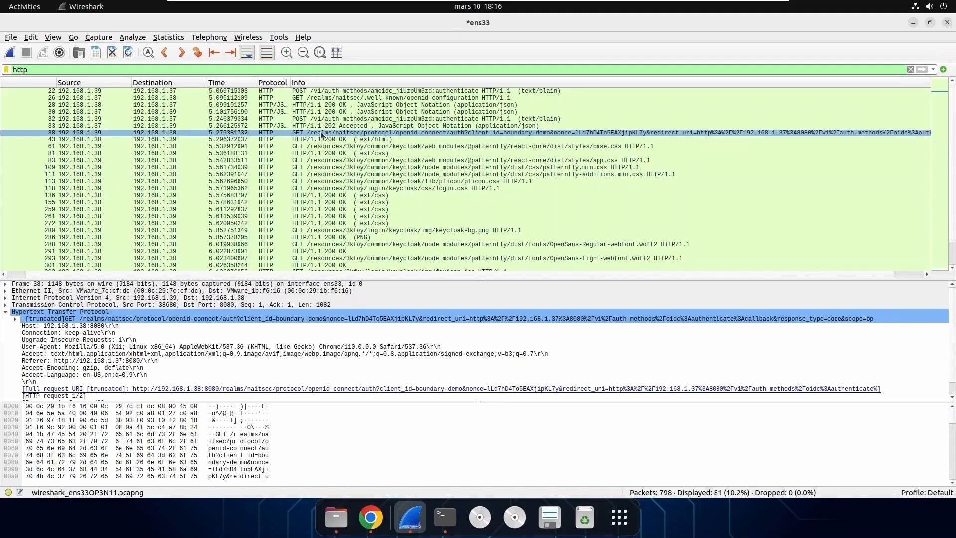
{"action": "left_click", "coordinate": [199, 140]}
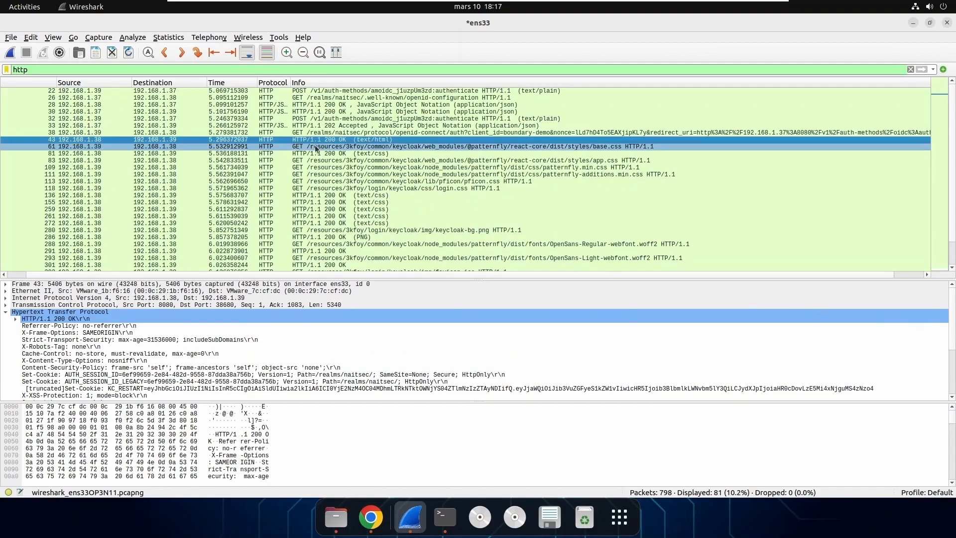
{"action": "left_click", "coordinate": [175, 153]}
{"action": "left_click", "coordinate": [175, 160]}
{"action": "left_click", "coordinate": [342, 231]}
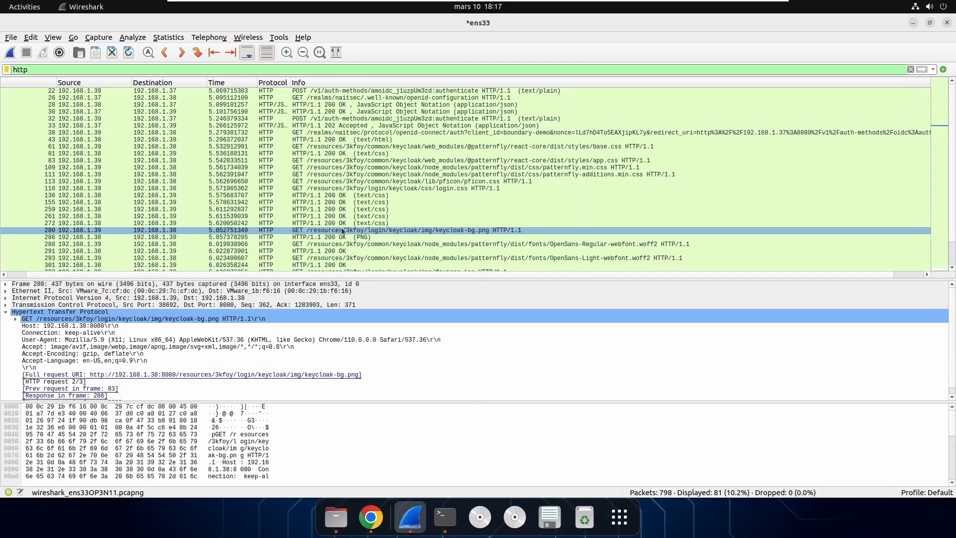
- Examine the login-actions/authenticate POST in packet 338 down to its URL-encoded username and password form items
{"action": "scroll", "coordinate": [343, 231], "scroll_direction": "down", "scroll_amount": 2}
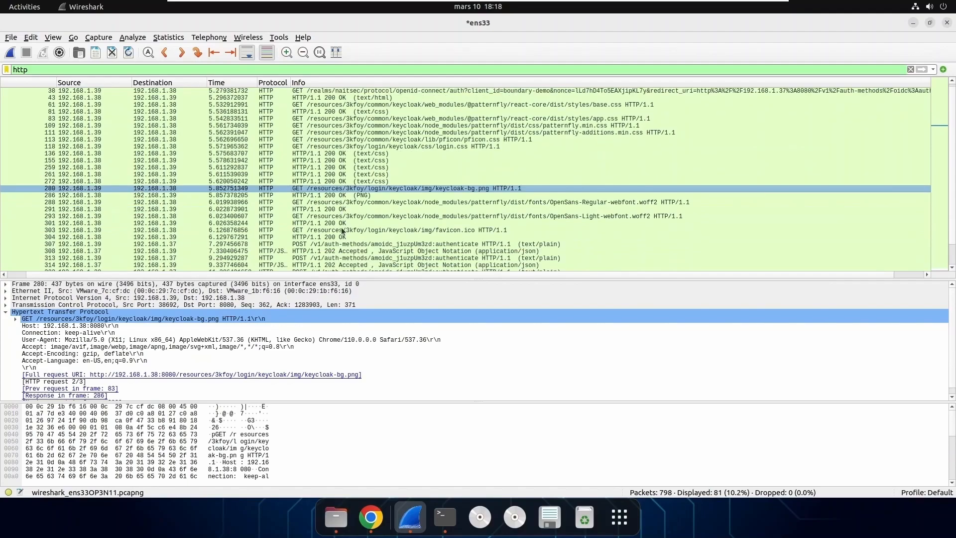
{"action": "scroll", "coordinate": [343, 231], "scroll_direction": "down", "scroll_amount": 1}
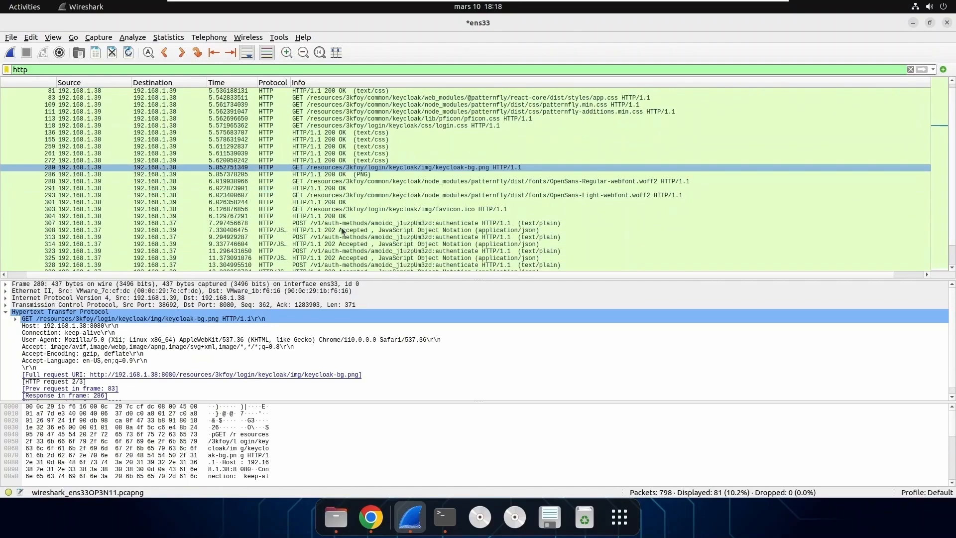
{"action": "scroll", "coordinate": [349, 232], "scroll_direction": "down", "scroll_amount": 3}
{"action": "left_click", "coordinate": [354, 232]}
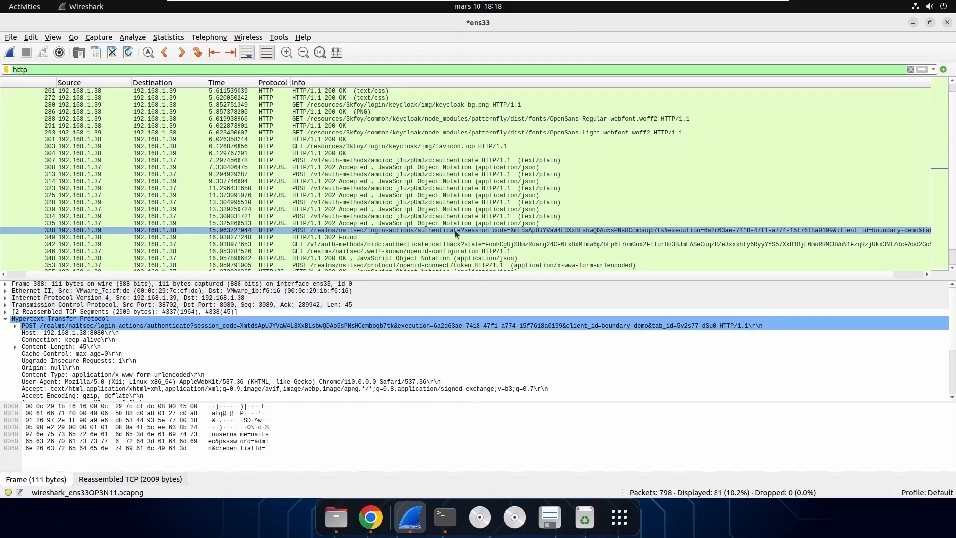
{"action": "scroll", "coordinate": [136, 352], "scroll_direction": "down", "scroll_amount": 4}
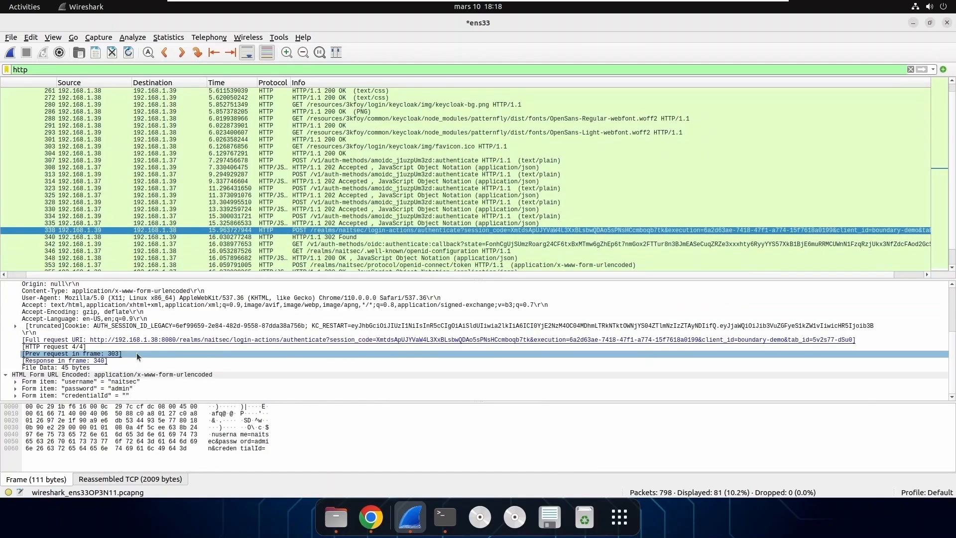
{"action": "left_click", "coordinate": [14, 375]}
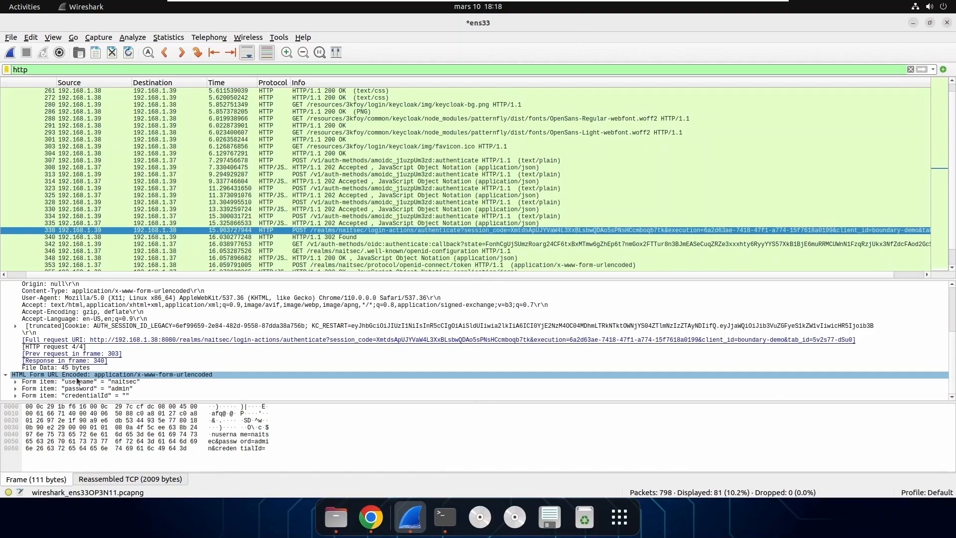
{"action": "left_click", "coordinate": [79, 382]}
{"action": "left_click", "coordinate": [74, 382]}
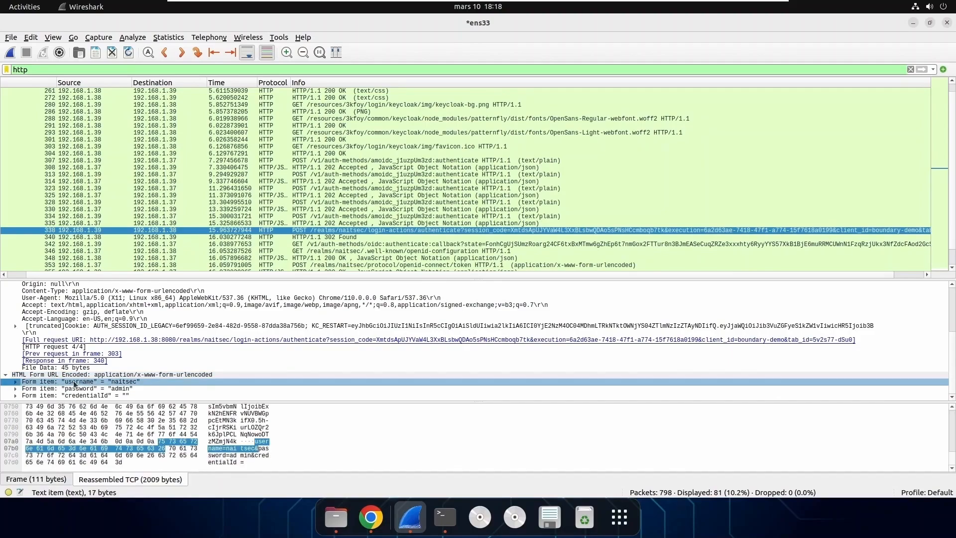
{"action": "left_click", "coordinate": [104, 388]}
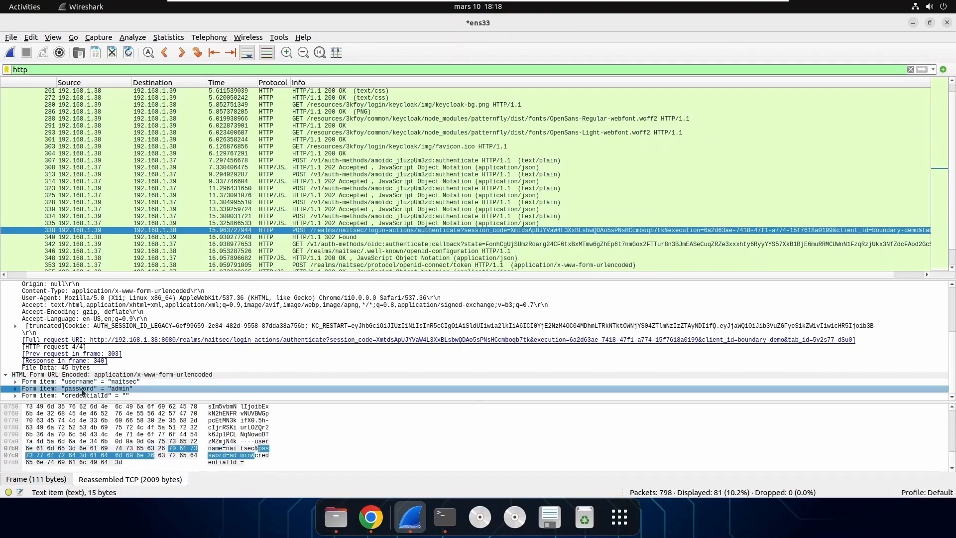
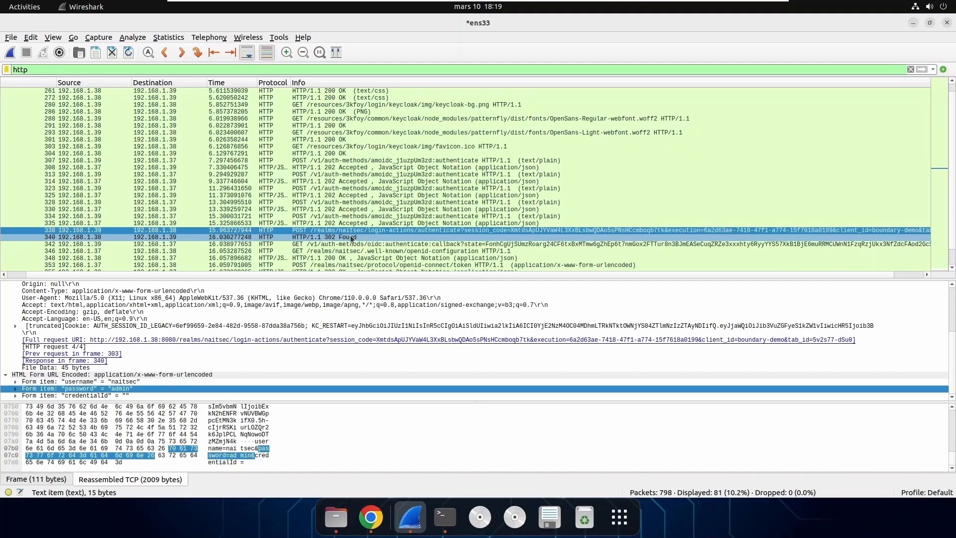
- Inspect the 302 Found response in packet 340 and copy the summary of the oidc callback request in packet 342 as text
{"action": "left_click", "coordinate": [351, 237]}
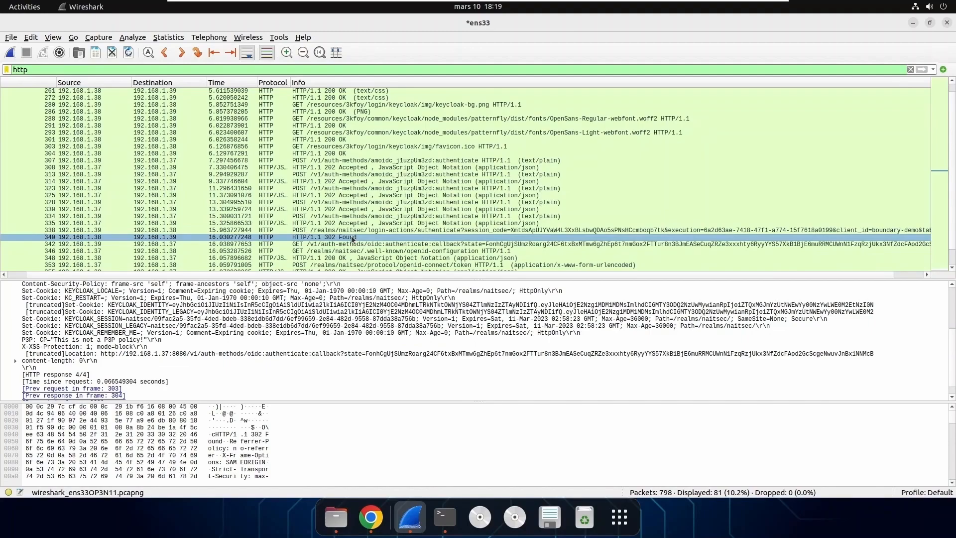
{"action": "left_click", "coordinate": [99, 247]}
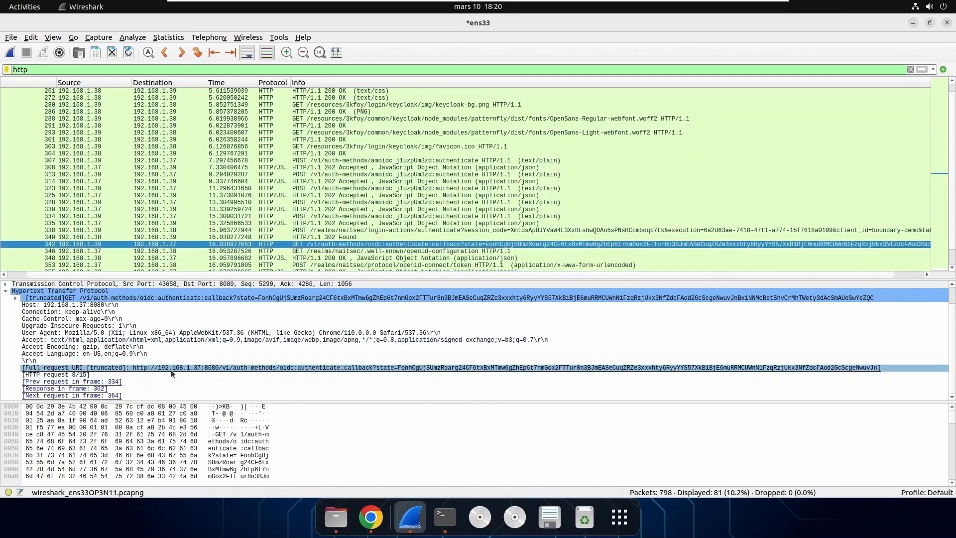
{"action": "right_click", "coordinate": [654, 245]}
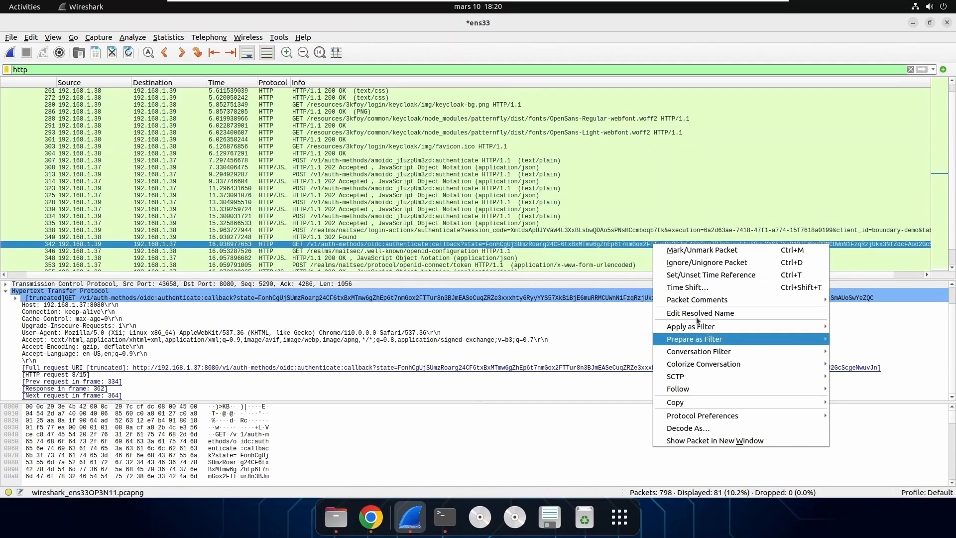
{"action": "mouse_move", "coordinate": [698, 402]}
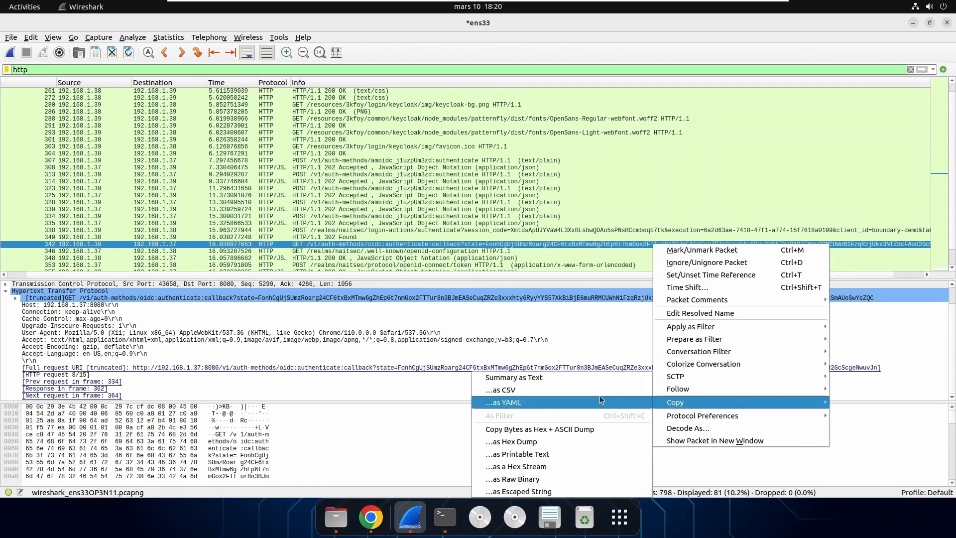
{"action": "left_click", "coordinate": [541, 378]}
- Switch to the terminal, launch gedit from a new terminal tab, and maximize the empty document's window
{"action": "left_click", "coordinate": [410, 517]}
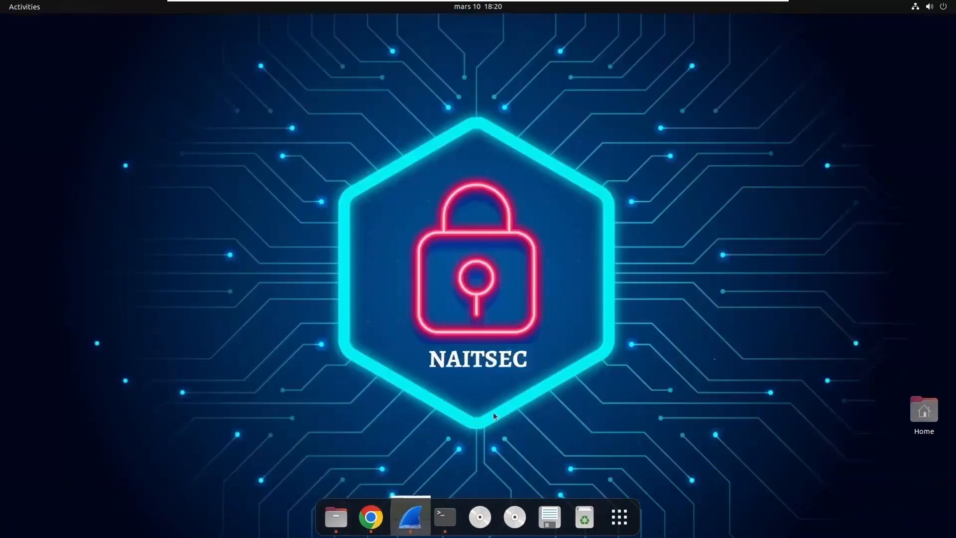
{"action": "left_click", "coordinate": [444, 517]}
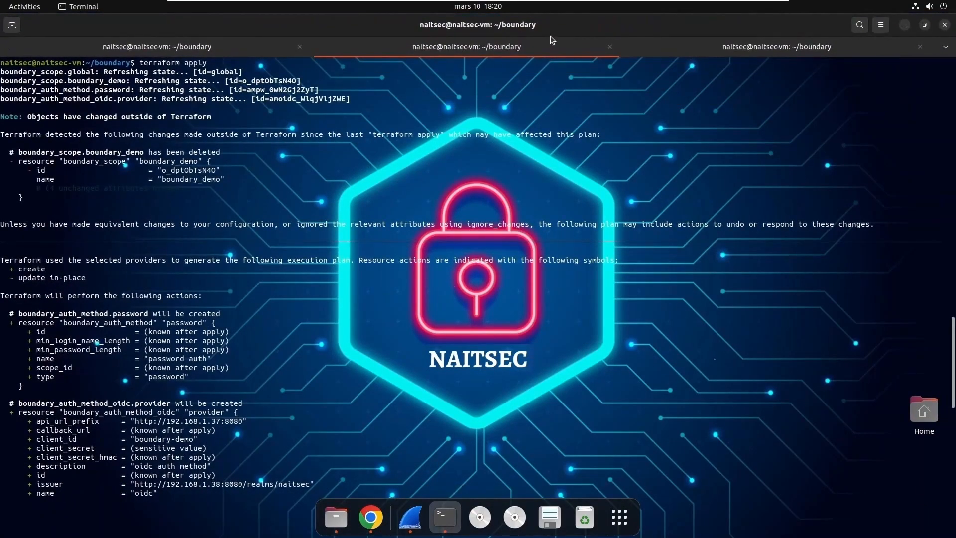
{"action": "left_click", "coordinate": [691, 50]}
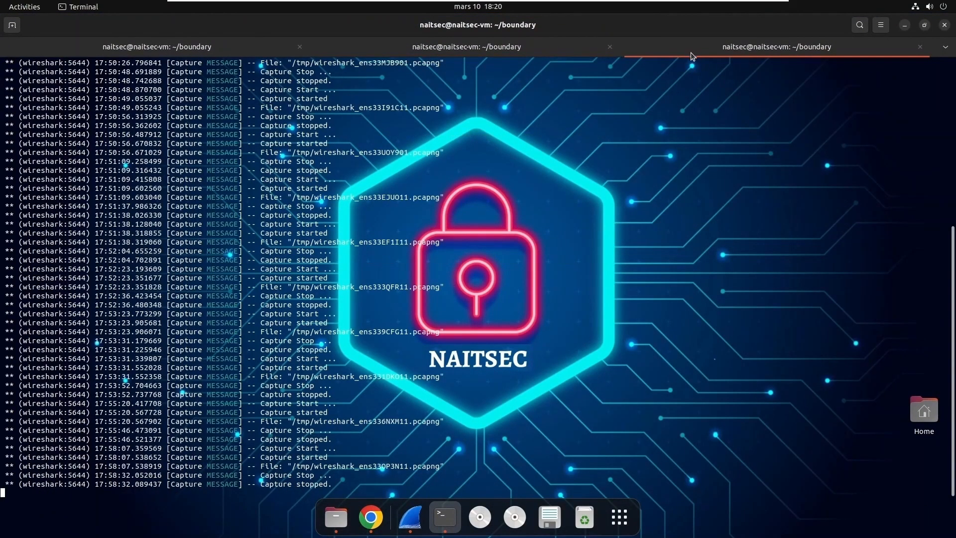
{"action": "left_click", "coordinate": [13, 25]}
{"action": "type", "text": "gedi"}
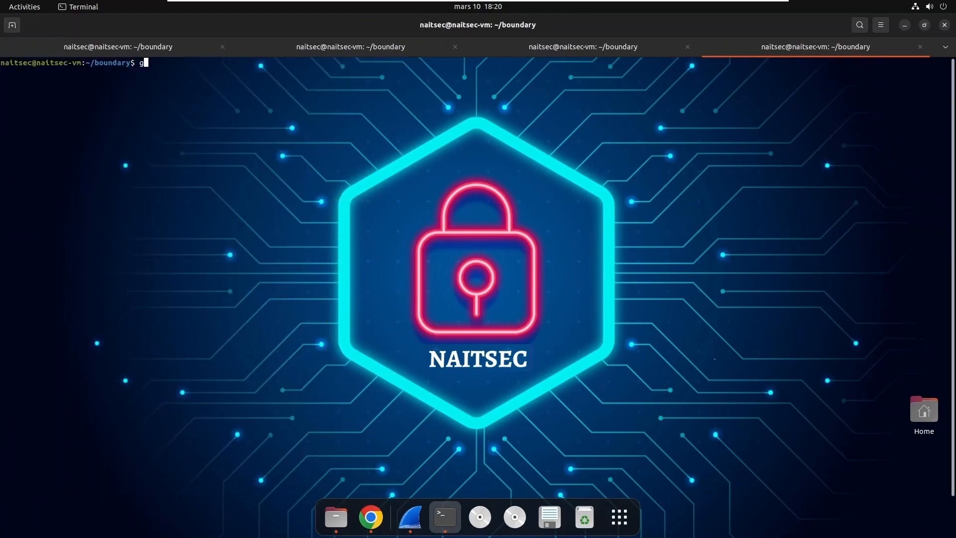
{"action": "type", "text": "t"}
{"action": "key", "text": "Return"}
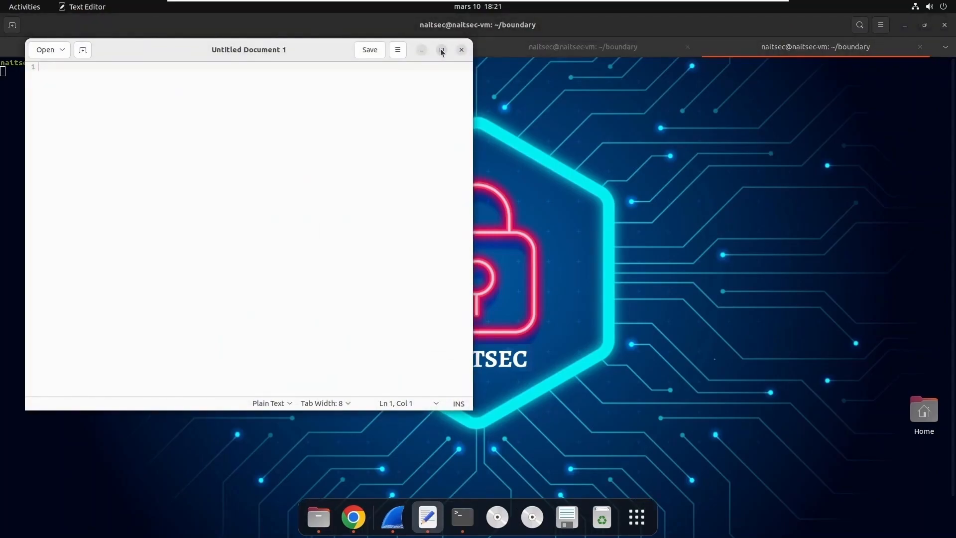
{"action": "left_click", "coordinate": [441, 50]}
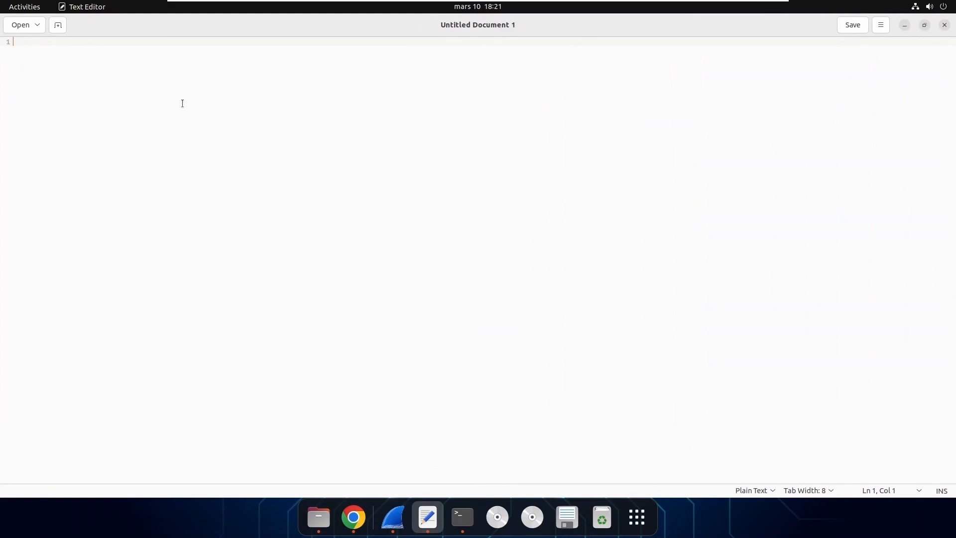
- Paste the copied callback request with its authorization code into the document and delete the packet details preceding /v1/auth-methods
{"action": "key", "text": "ctrl+v"}
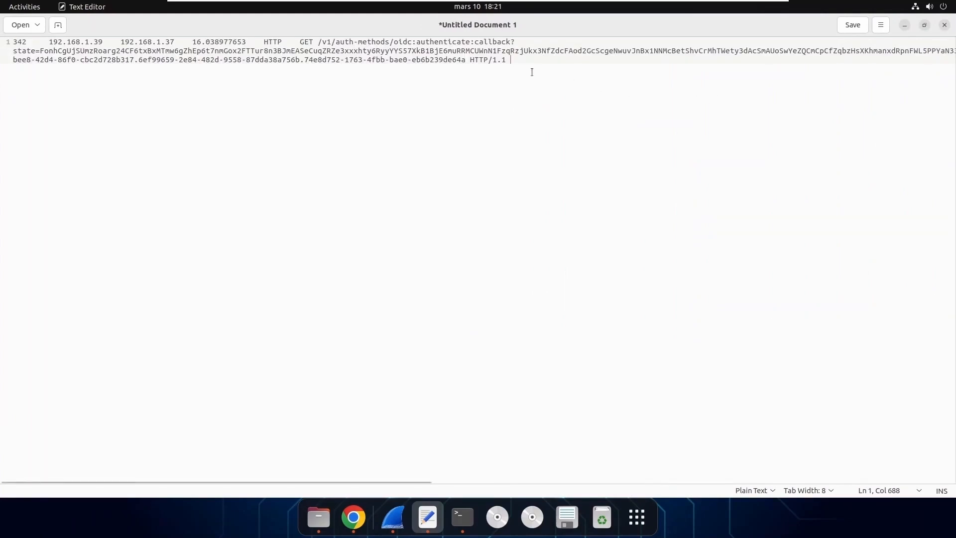
{"action": "left_click_drag", "start_coordinate": [318, 42], "coordinate": [12, 42]}
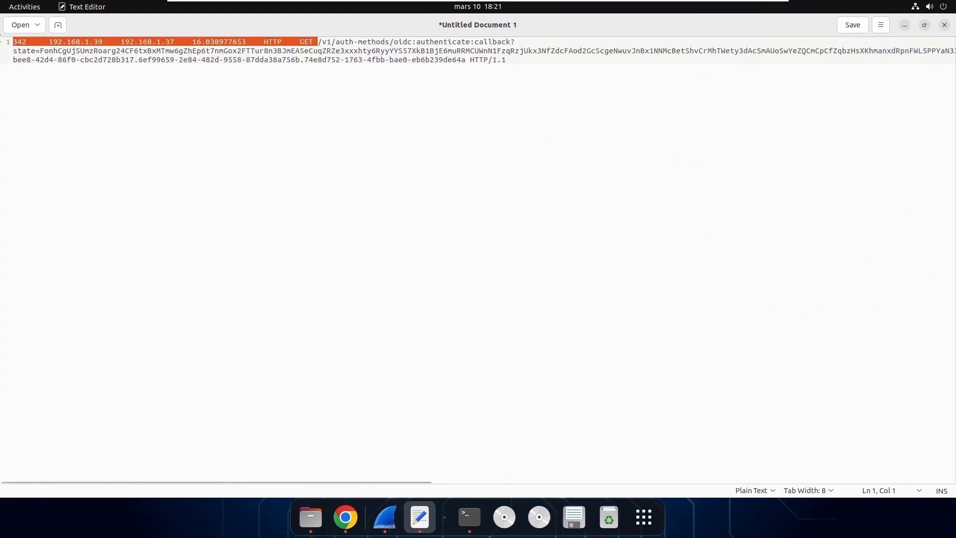
{"action": "key", "text": "BackSpace"}
{"action": "key", "text": "BackSpace"}
{"action": "key", "text": "BackSpace"}
{"action": "key", "text": "BackSpace"}
{"action": "key", "text": "BackSpace"}
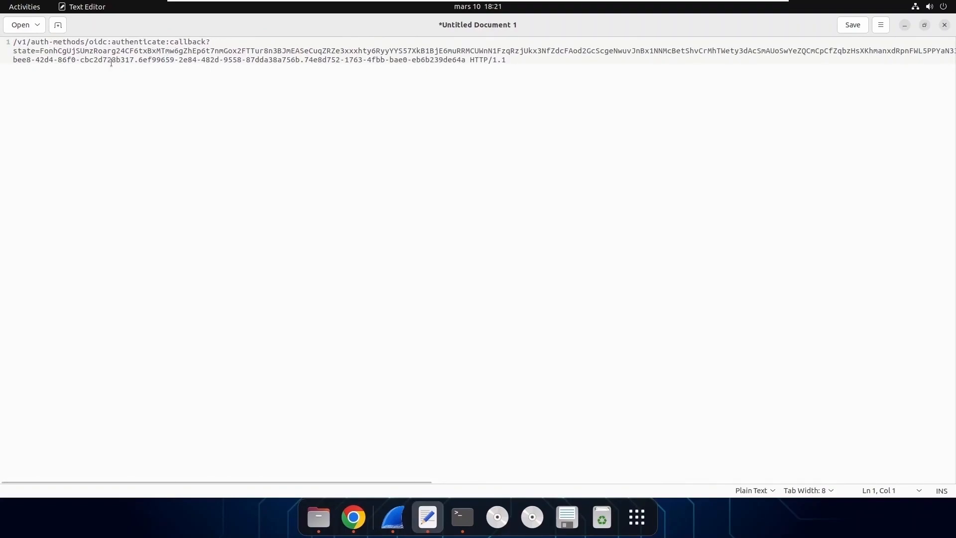
- Find "code" in the pasted URL, put the &code and &session_state parameters on separate lines, and select the word code
{"action": "key", "text": "ctrl+f"}
{"action": "type", "text": "code"}
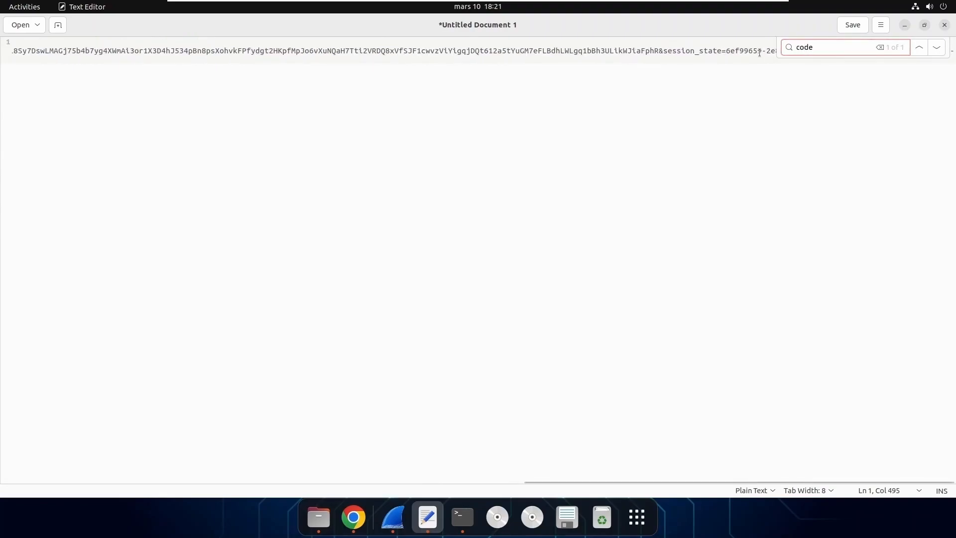
{"action": "key", "text": "Return"}
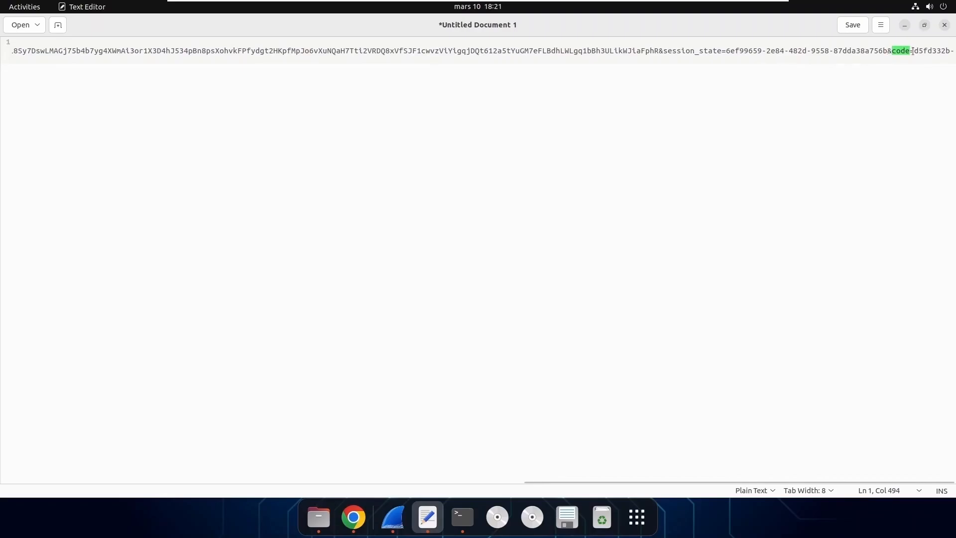
{"action": "key", "text": "Return"}
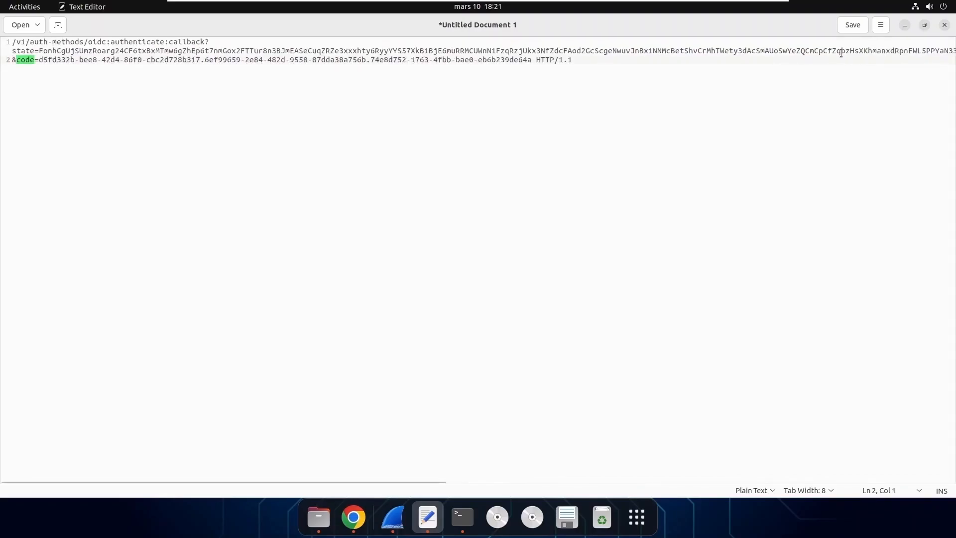
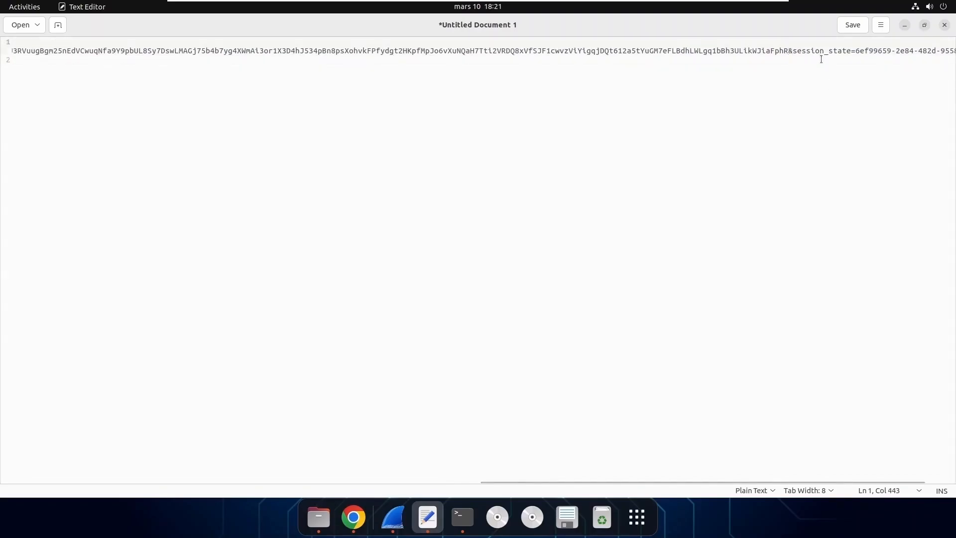
{"action": "key", "text": "Return"}
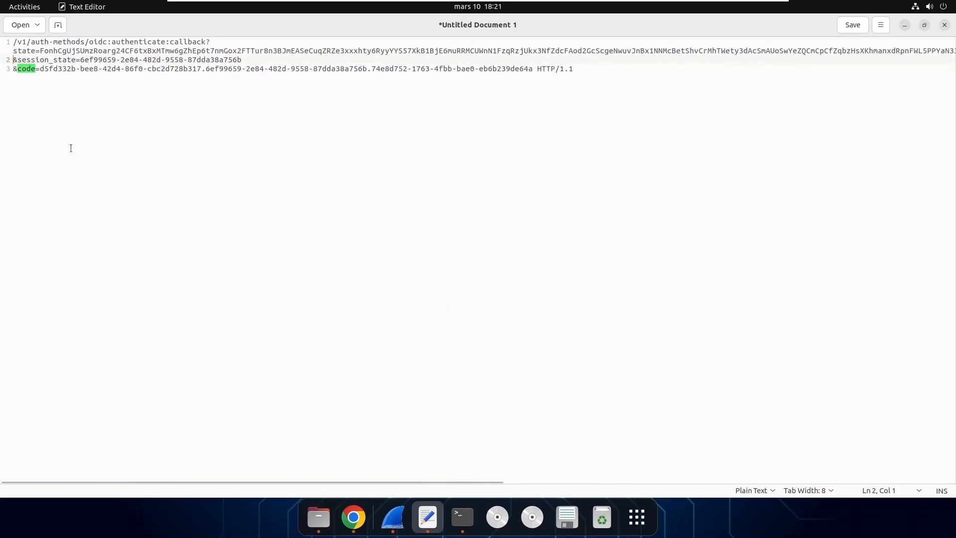
{"action": "double_click", "coordinate": [26, 69]}
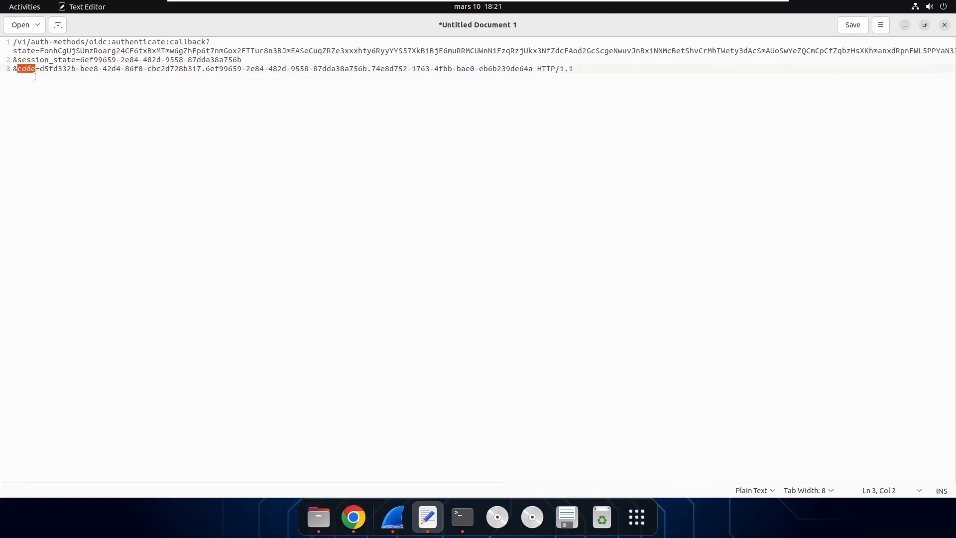
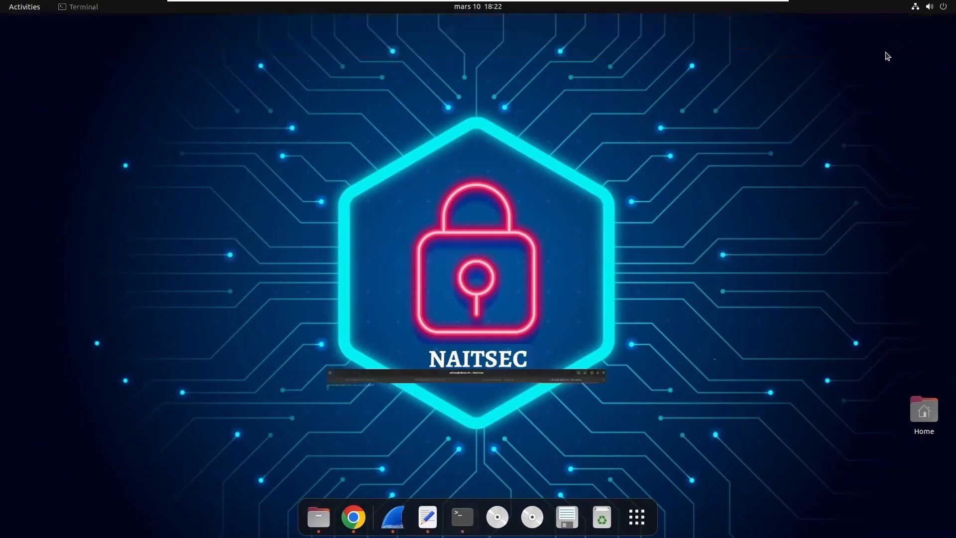
- Switch to Wireshark and examine the openid-connect/token POST in packet 353, including its code, grant_type and redirect_uri form items
{"action": "left_click", "coordinate": [401, 527]}
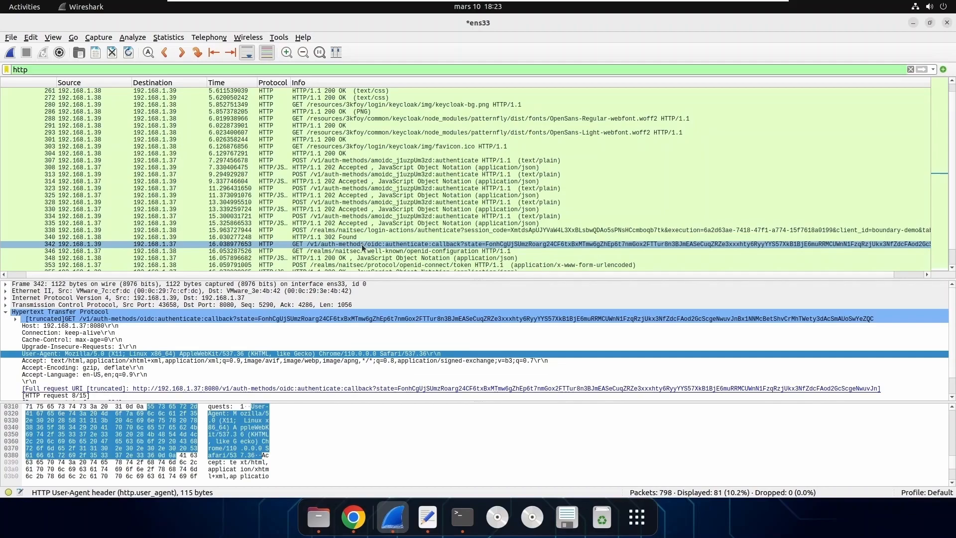
{"action": "key", "text": "Down"}
{"action": "key", "text": "Down"}
{"action": "key", "text": "Down"}
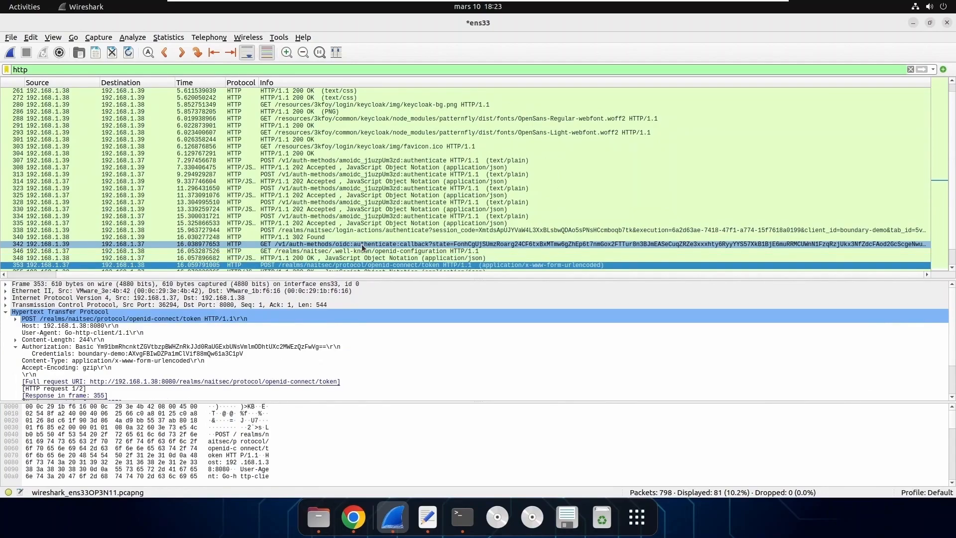
{"action": "scroll", "coordinate": [361, 244], "scroll_direction": "down", "scroll_amount": 1}
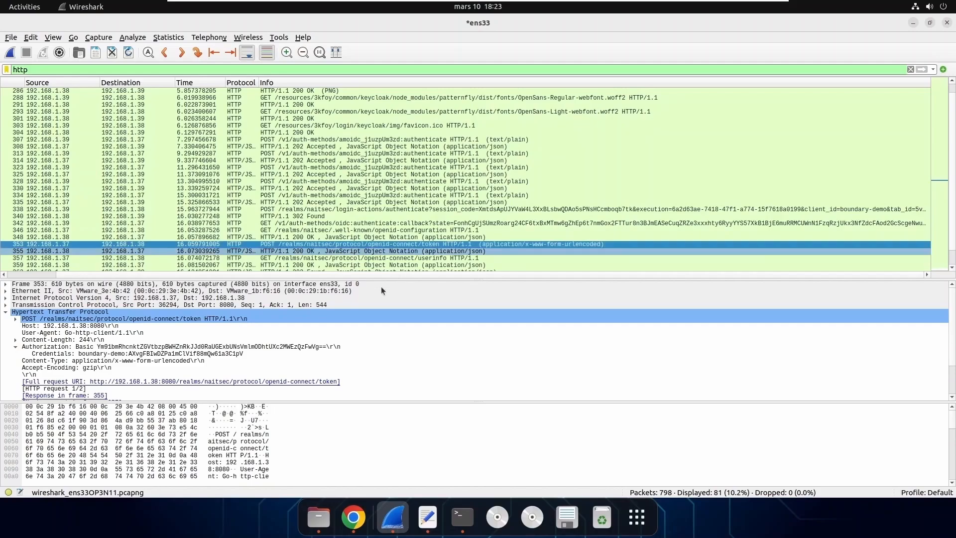
{"action": "scroll", "coordinate": [241, 342], "scroll_direction": "down", "scroll_amount": 2}
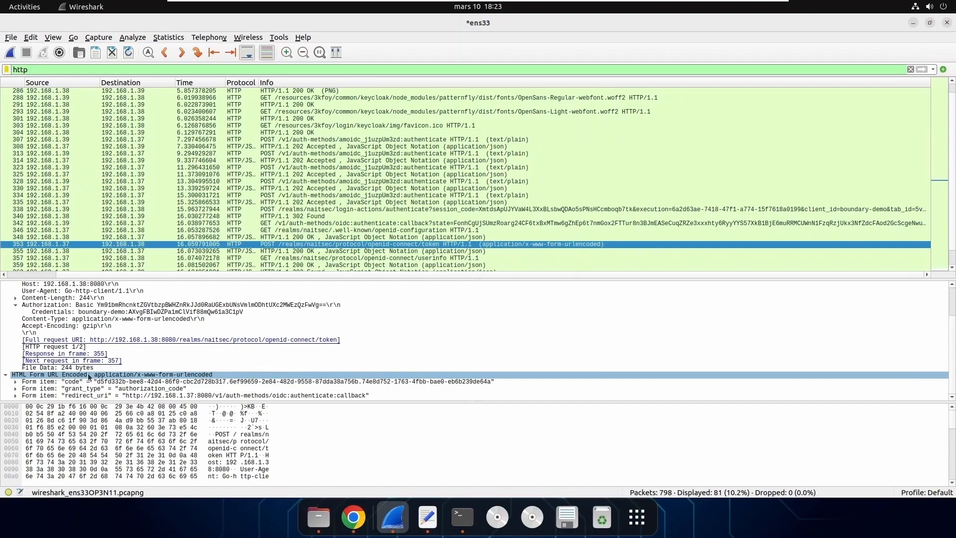
{"action": "left_click", "coordinate": [71, 383]}
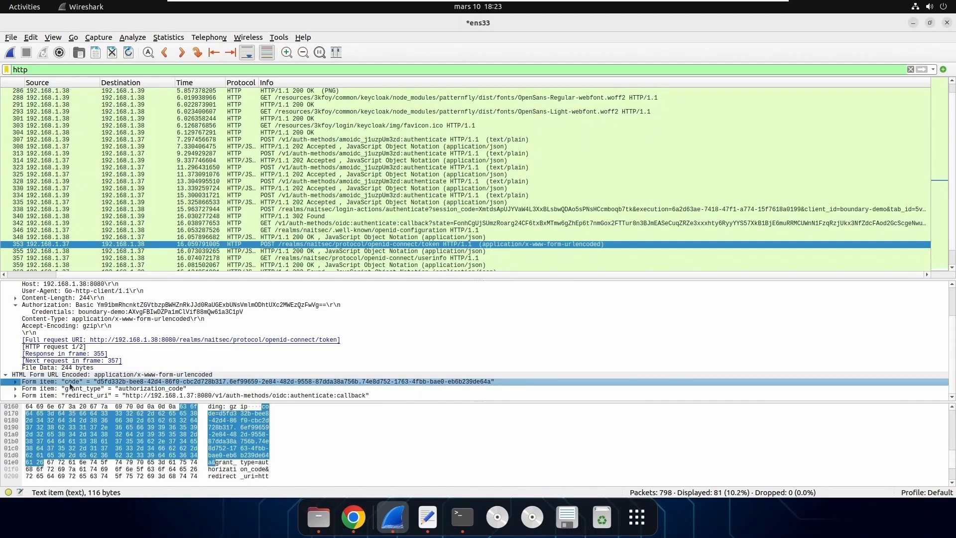
{"action": "left_click", "coordinate": [72, 389]}
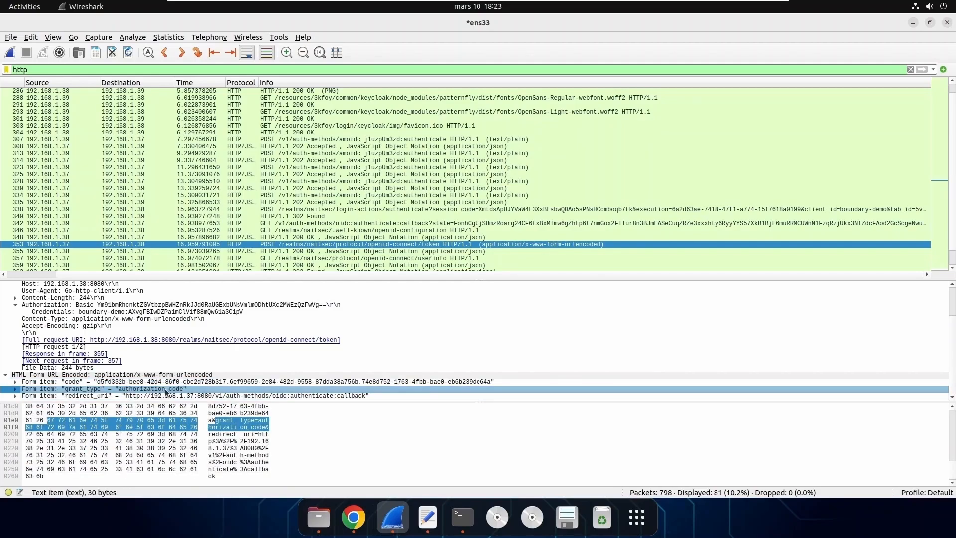
{"action": "left_click", "coordinate": [102, 397]}
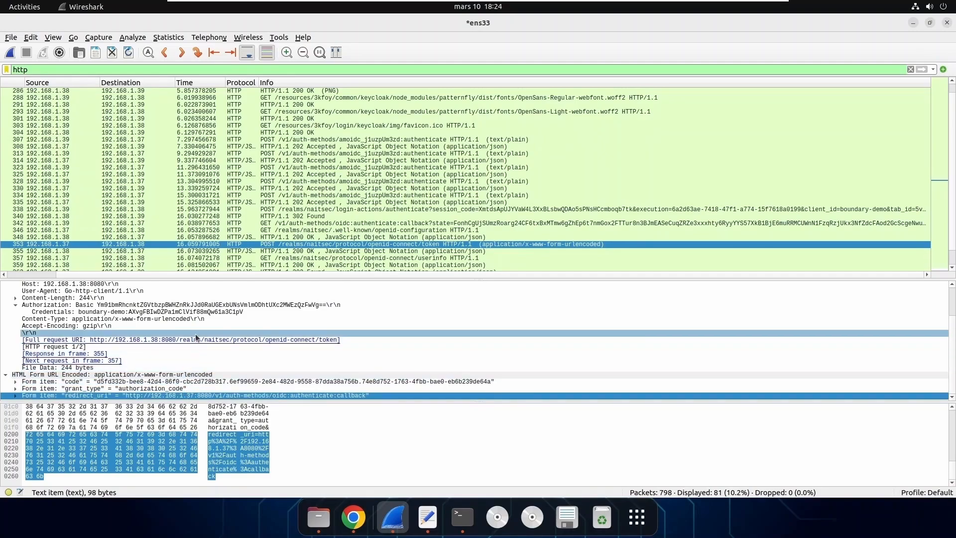
- Compare the Basic authorization credentials in packet 353 with the boundary-demo client's ID and client secret in Keycloak in Chrome
{"action": "scroll", "coordinate": [195, 334], "scroll_direction": "up", "scroll_amount": 2}
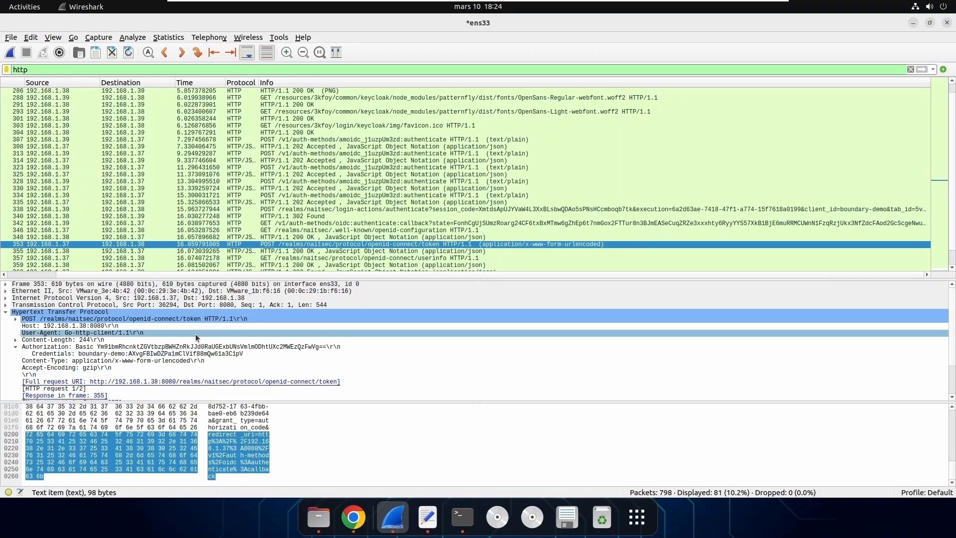
{"action": "left_click", "coordinate": [79, 354]}
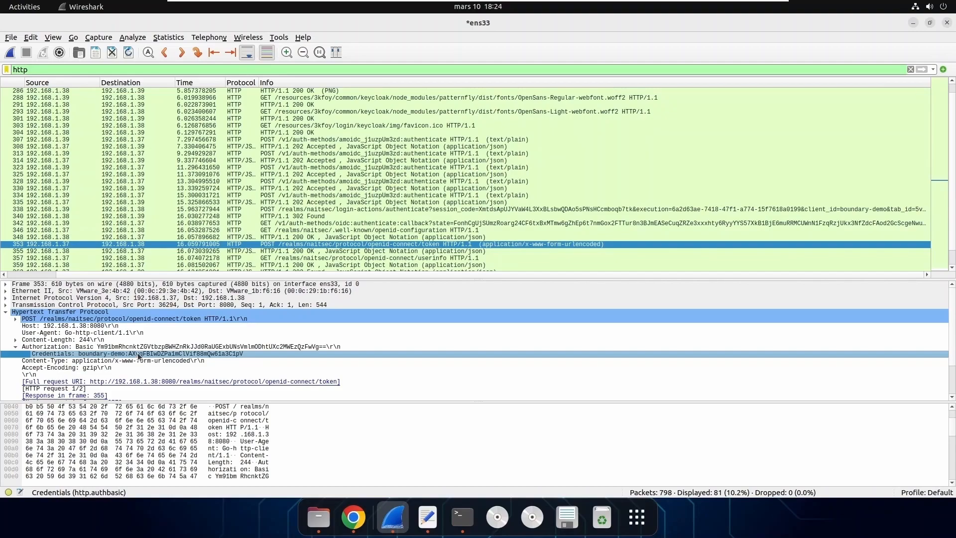
{"action": "left_click", "coordinate": [914, 23]}
{"action": "left_click", "coordinate": [353, 521]}
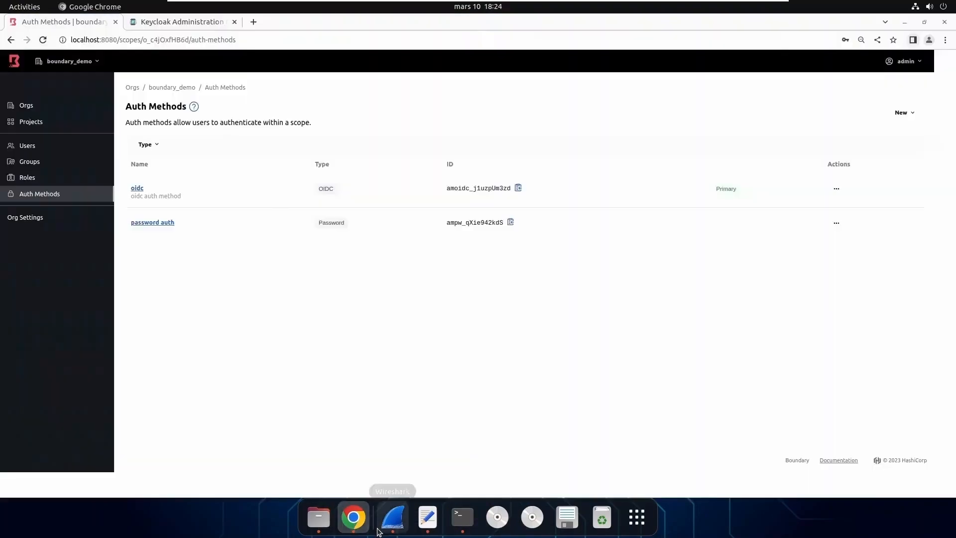
{"action": "left_click", "coordinate": [193, 23]}
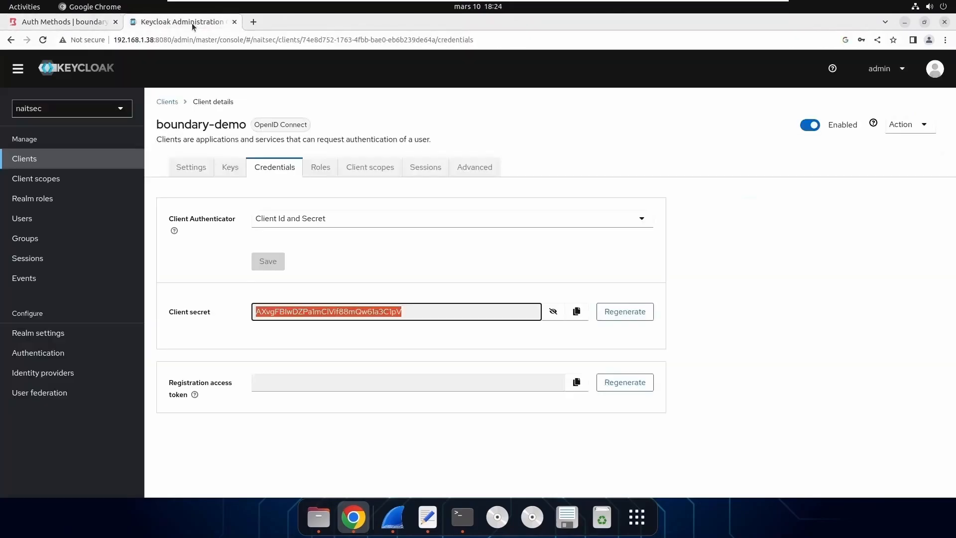
{"action": "left_click", "coordinate": [401, 291]}
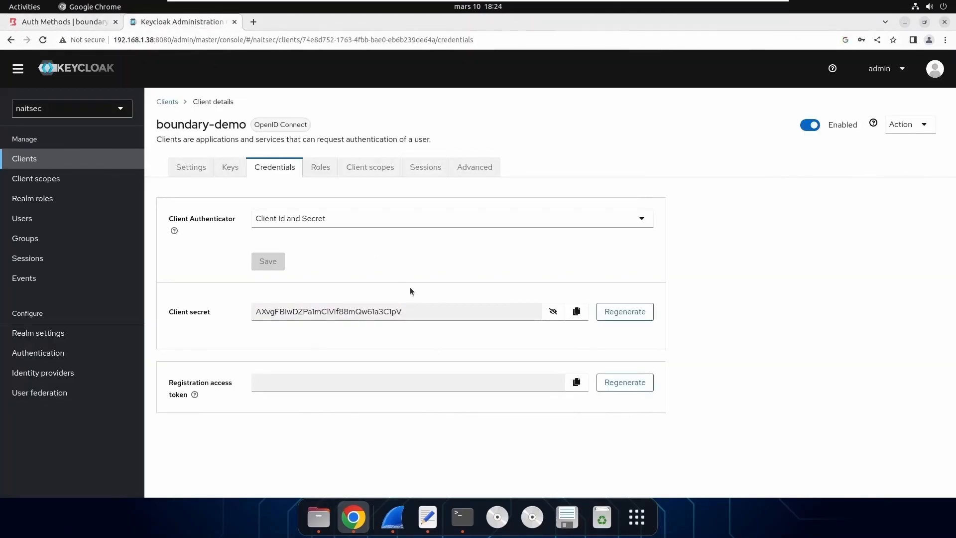
{"action": "left_click_drag", "start_coordinate": [157, 129], "coordinate": [247, 125]}
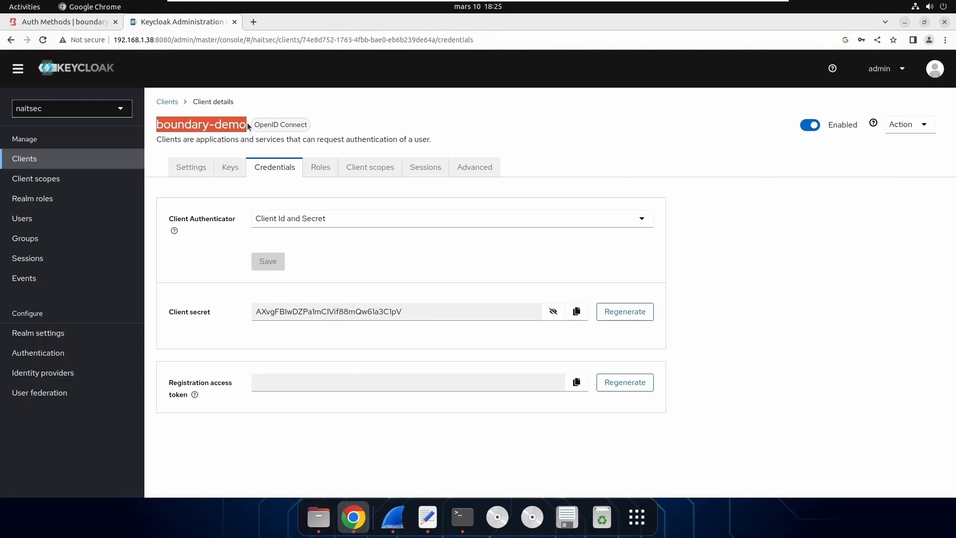
{"action": "left_click", "coordinate": [258, 313]}
{"action": "left_click_drag", "start_coordinate": [257, 312], "coordinate": [286, 306]}
{"action": "left_click_drag", "start_coordinate": [404, 312], "coordinate": [392, 312]}
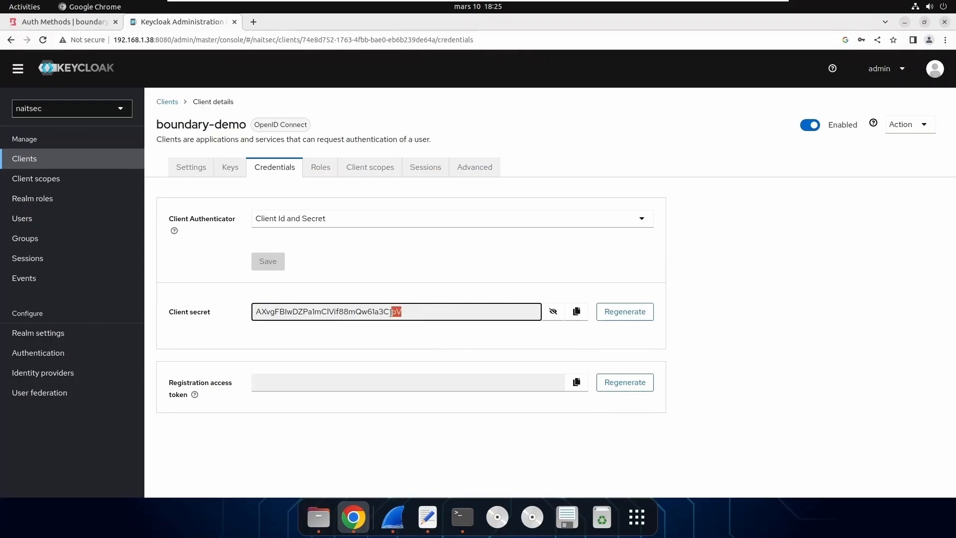
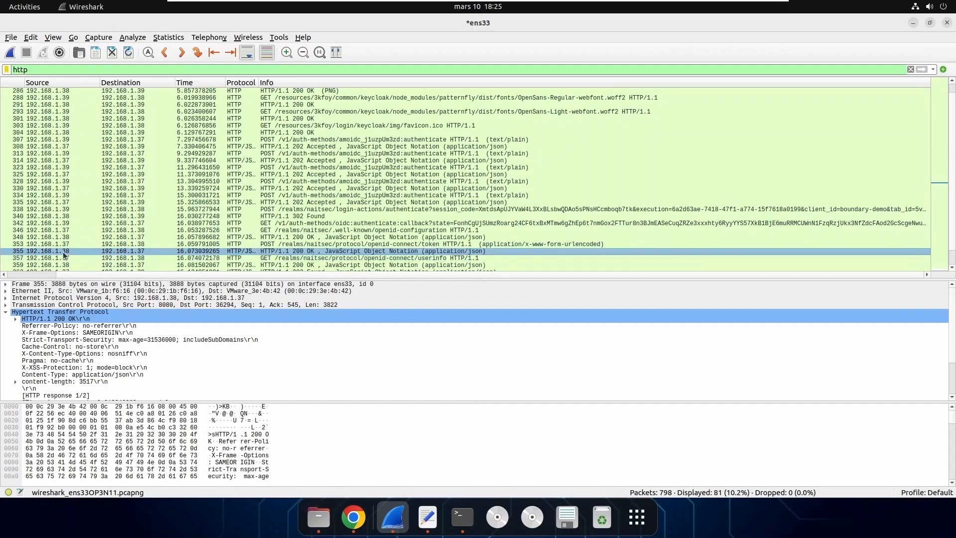
- Examine the JSON object in Wireshark's packet 355 token response, expanding its access_token and id_token members
{"action": "left_click", "coordinate": [292, 353]}
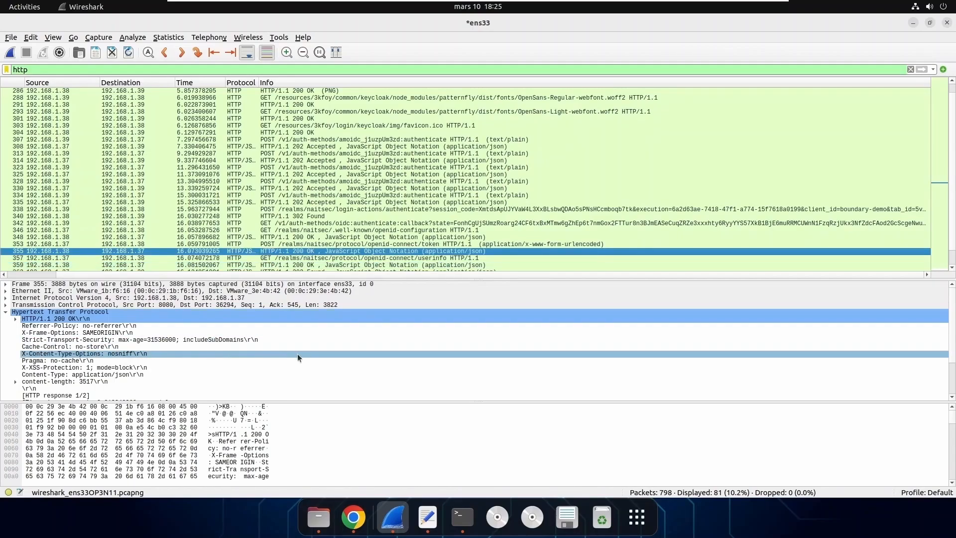
{"action": "scroll", "coordinate": [316, 352], "scroll_direction": "down", "scroll_amount": 2}
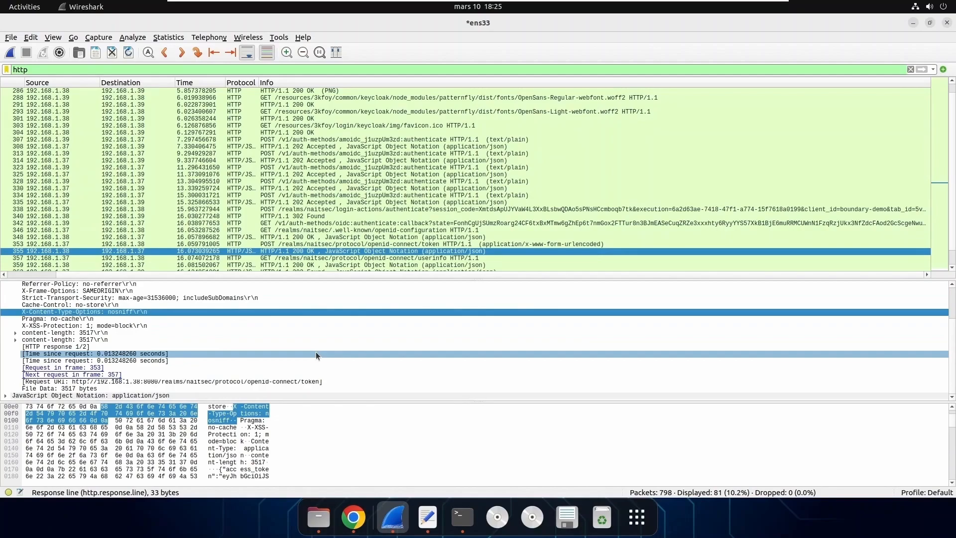
{"action": "left_click", "coordinate": [6, 396]}
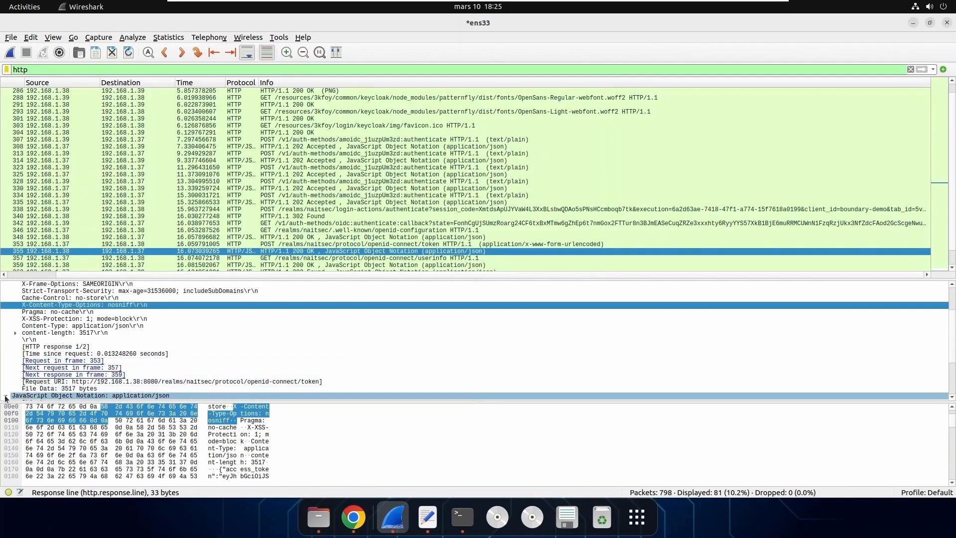
{"action": "scroll", "coordinate": [168, 363], "scroll_direction": "down", "scroll_amount": 3}
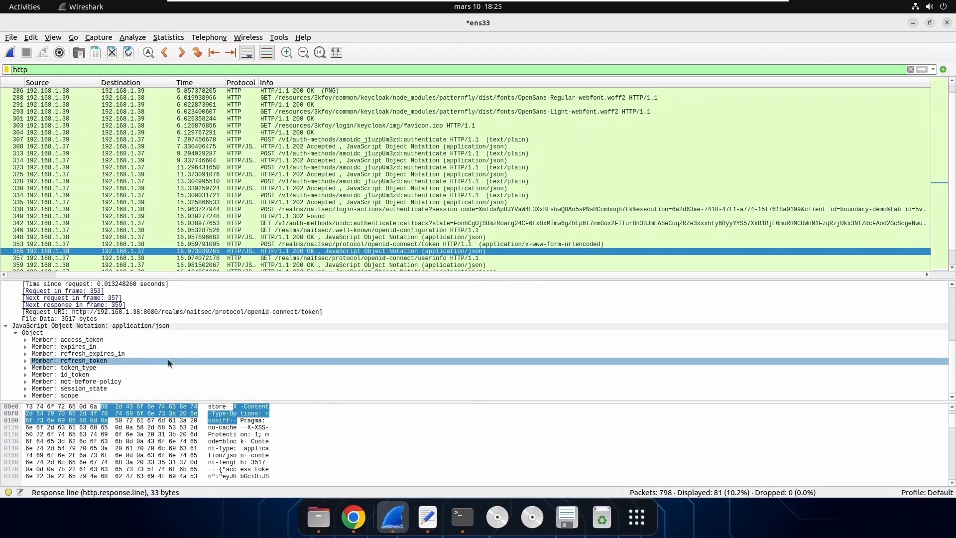
{"action": "left_click", "coordinate": [114, 342]}
{"action": "left_click", "coordinate": [26, 340]}
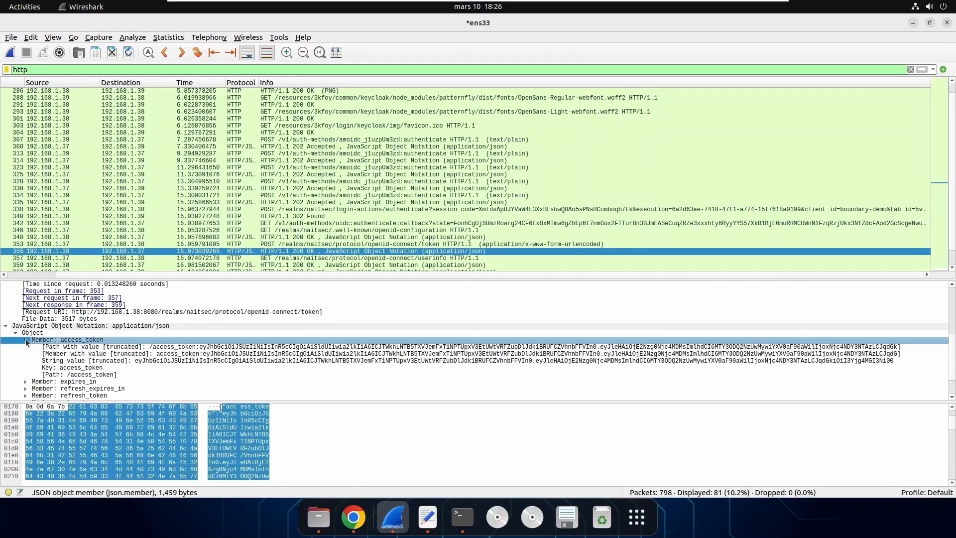
{"action": "left_click", "coordinate": [147, 361]}
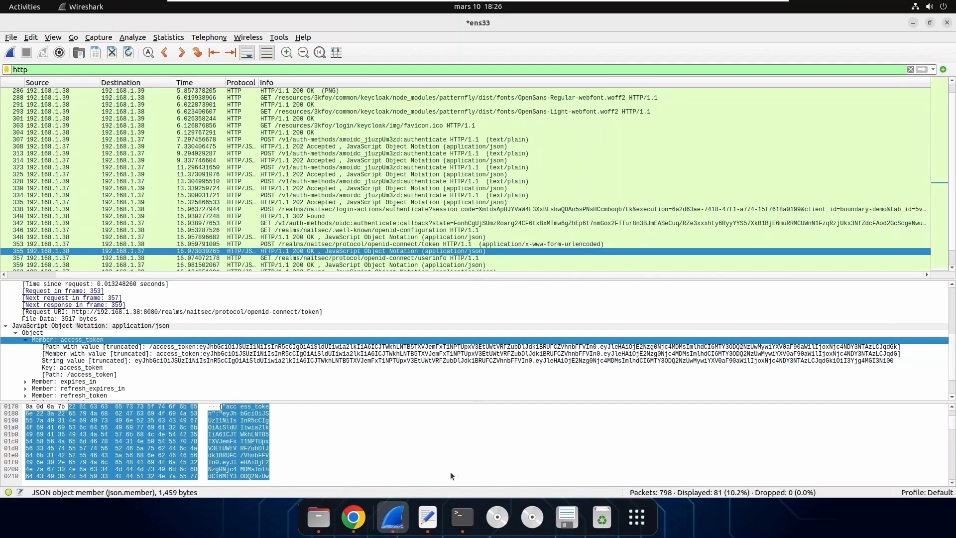
{"action": "scroll", "coordinate": [258, 369], "scroll_direction": "down", "scroll_amount": 2}
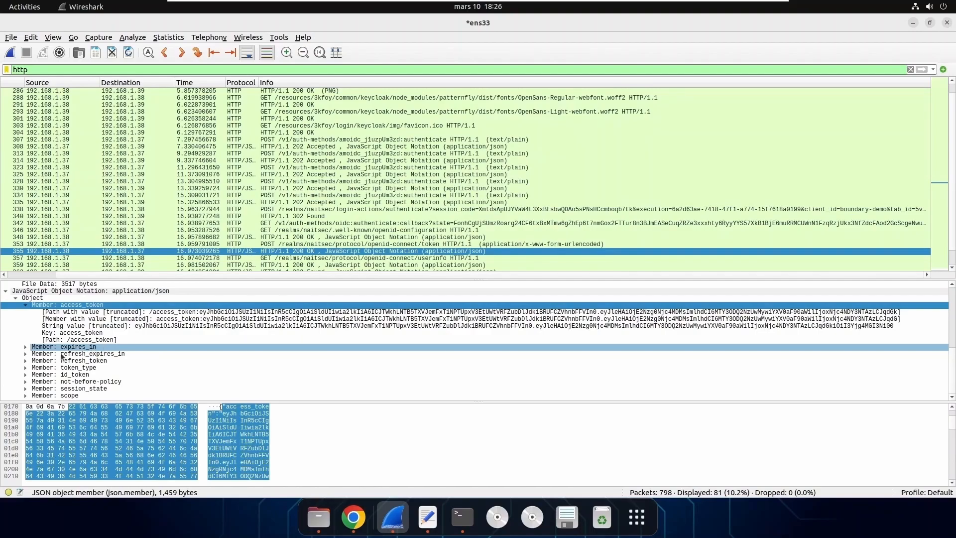
{"action": "left_click", "coordinate": [26, 375]}
{"action": "scroll", "coordinate": [222, 370], "scroll_direction": "down", "scroll_amount": 2}
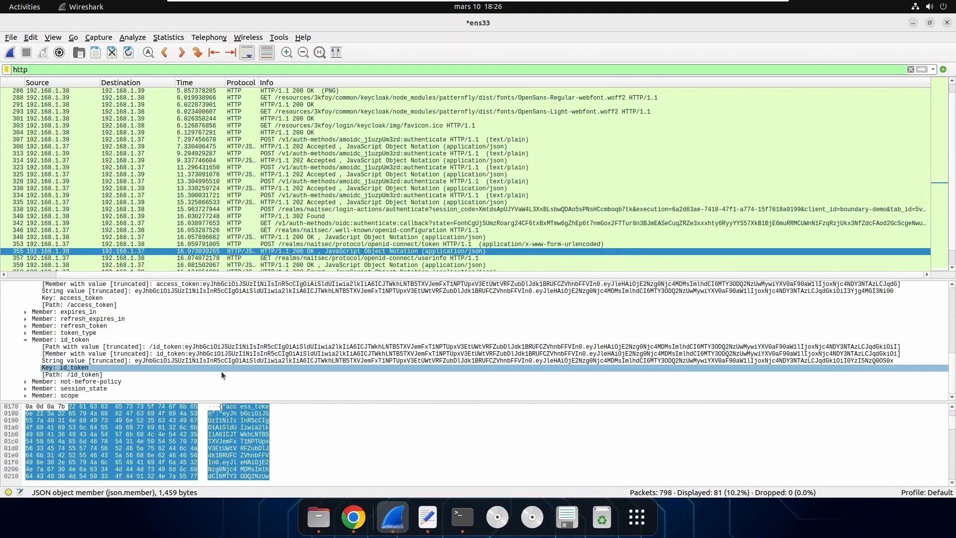
- Inspect the openid-connect/userinfo GET request in packet 357 and its Bearer authorization header
{"action": "left_click", "coordinate": [352, 254]}
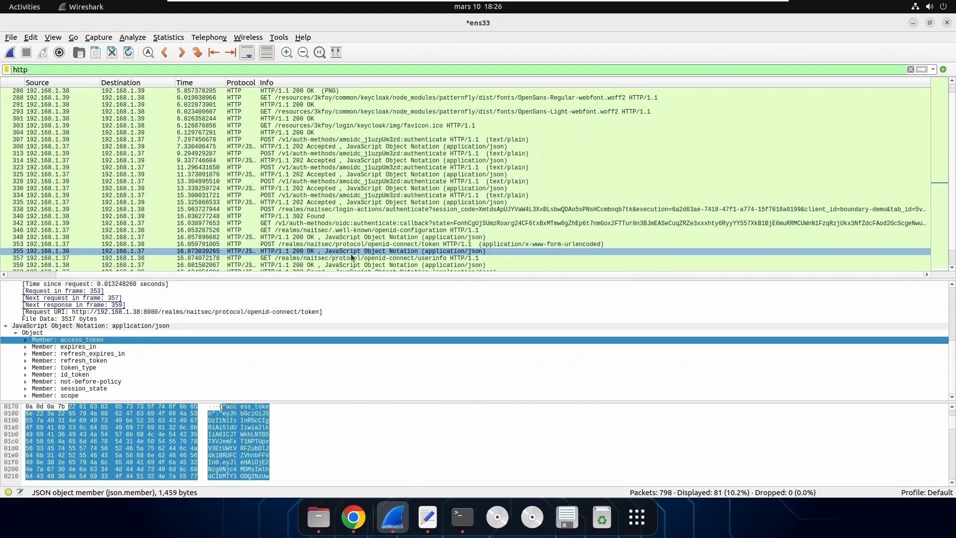
{"action": "left_click", "coordinate": [338, 258]}
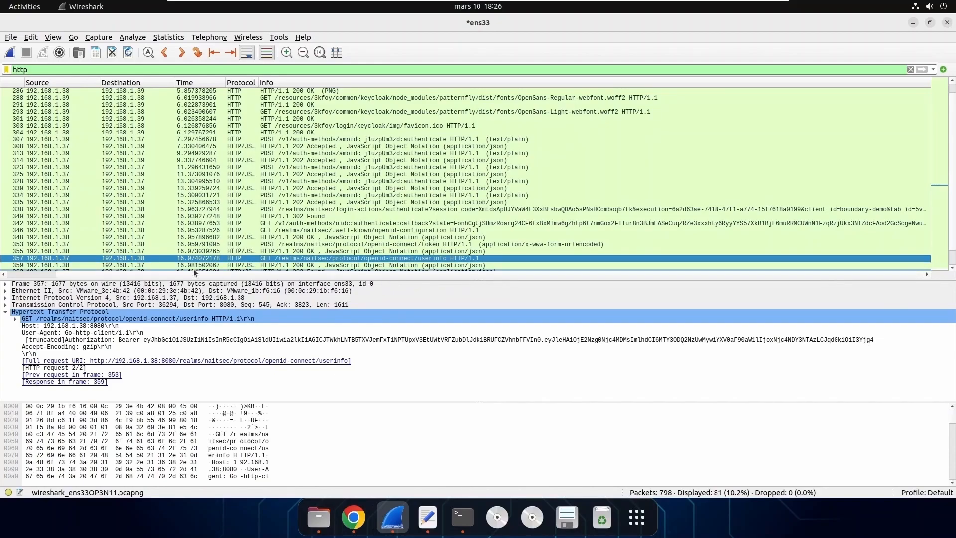
- Examine packet 359's userinfo response, highlighting the preferred_username, given_name and family_name members of its JSON object
{"action": "left_click", "coordinate": [143, 265]}
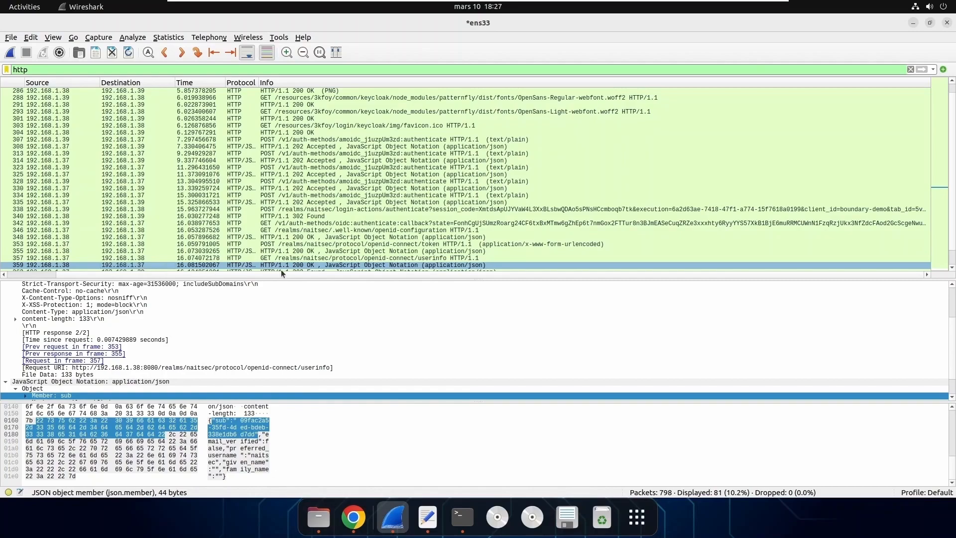
{"action": "left_click", "coordinate": [294, 319]}
{"action": "scroll", "coordinate": [319, 324], "scroll_direction": "down", "scroll_amount": 1}
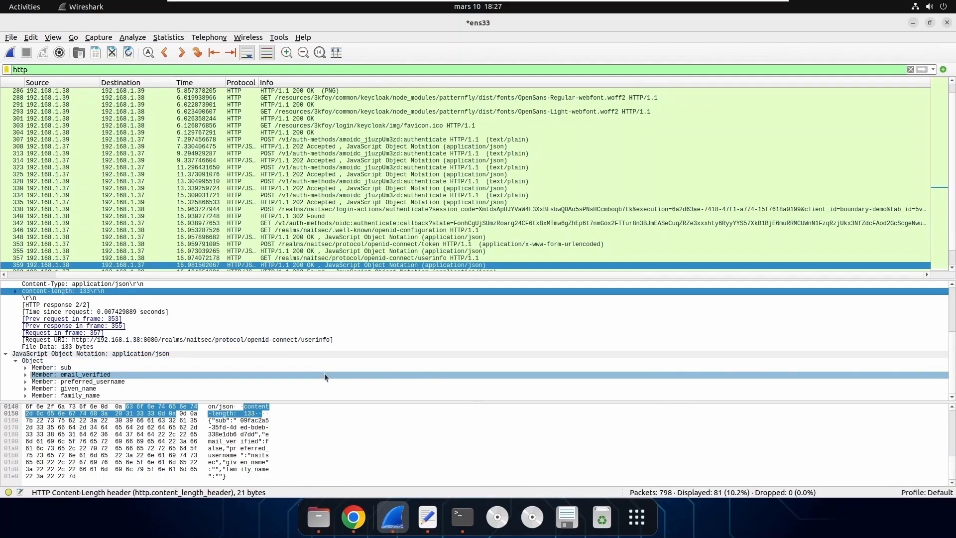
{"action": "left_click", "coordinate": [44, 382]}
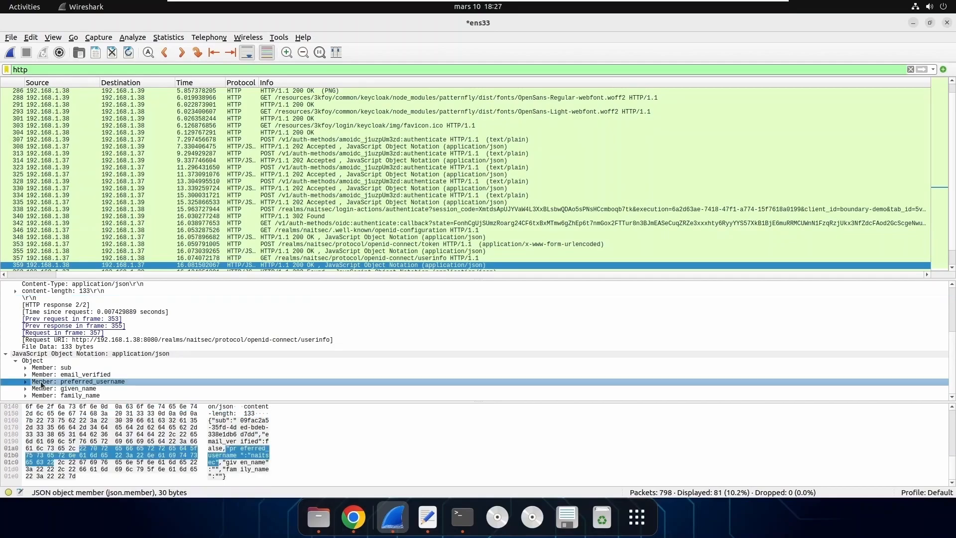
{"action": "left_click", "coordinate": [94, 389]}
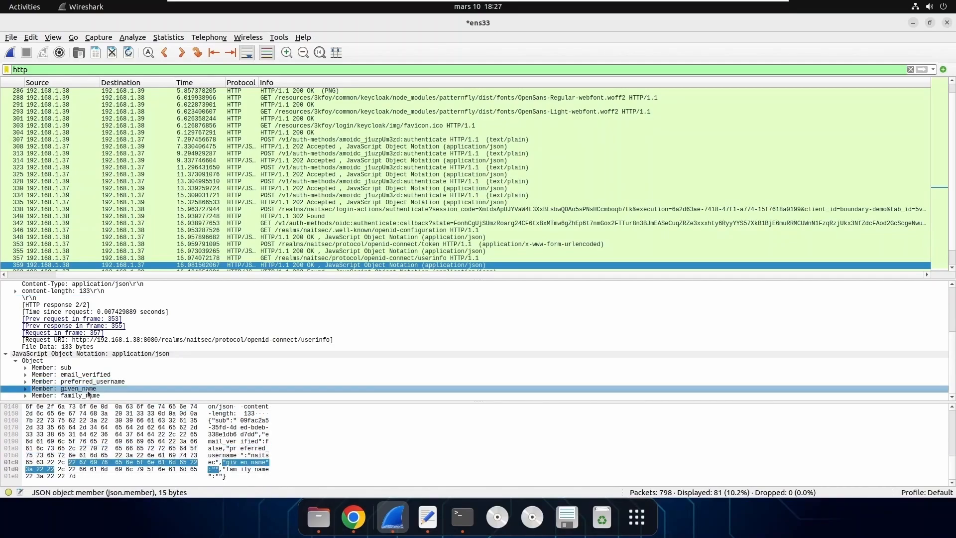
{"action": "left_click", "coordinate": [78, 396]}
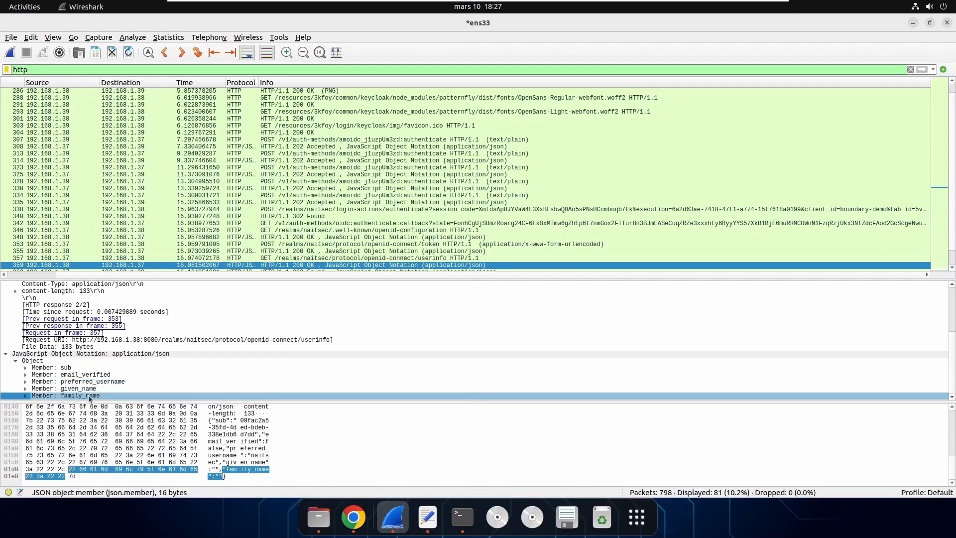
{"action": "left_click", "coordinate": [83, 391]}
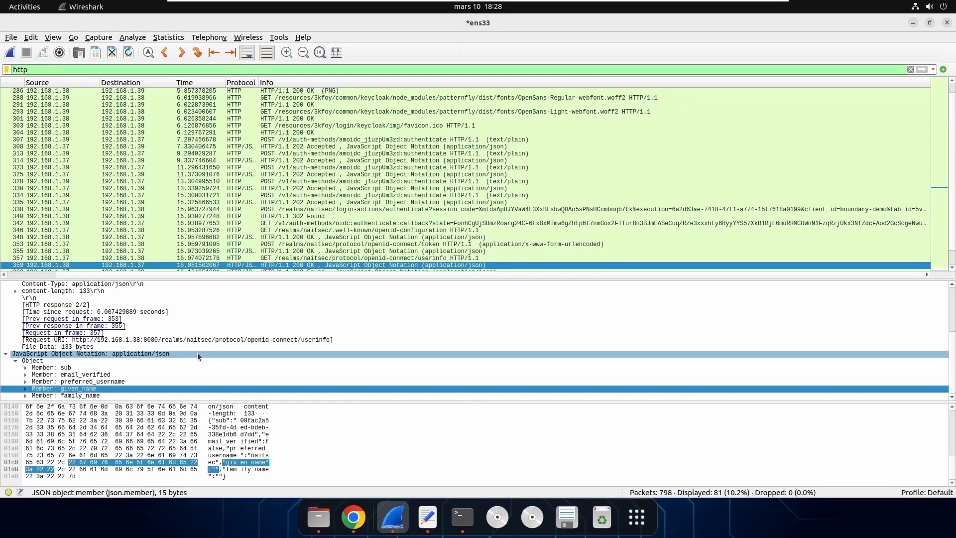
- Review the token exchange again, from the token POST in packet 353 through response 355 to the userinfo request in packet 357
{"action": "left_click", "coordinate": [438, 244]}
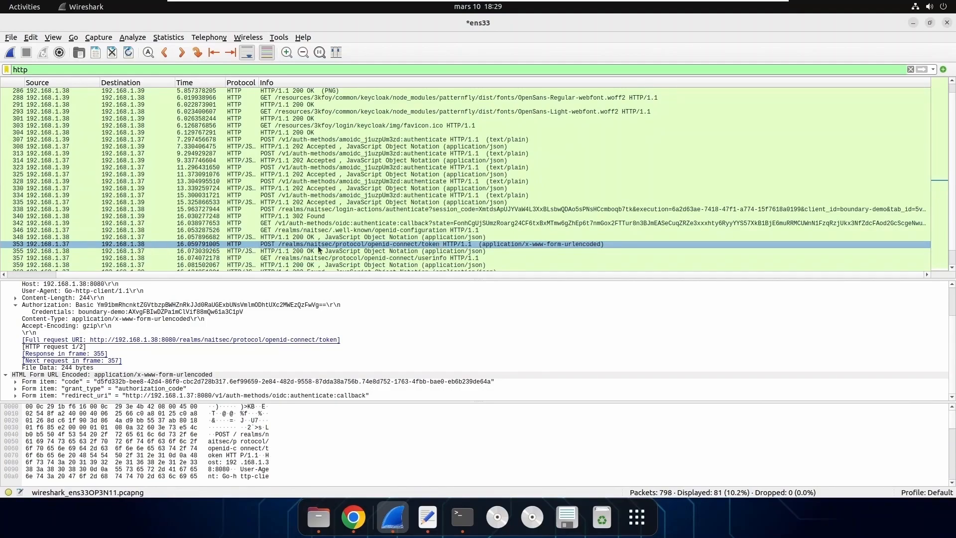
{"action": "left_click", "coordinate": [363, 251]}
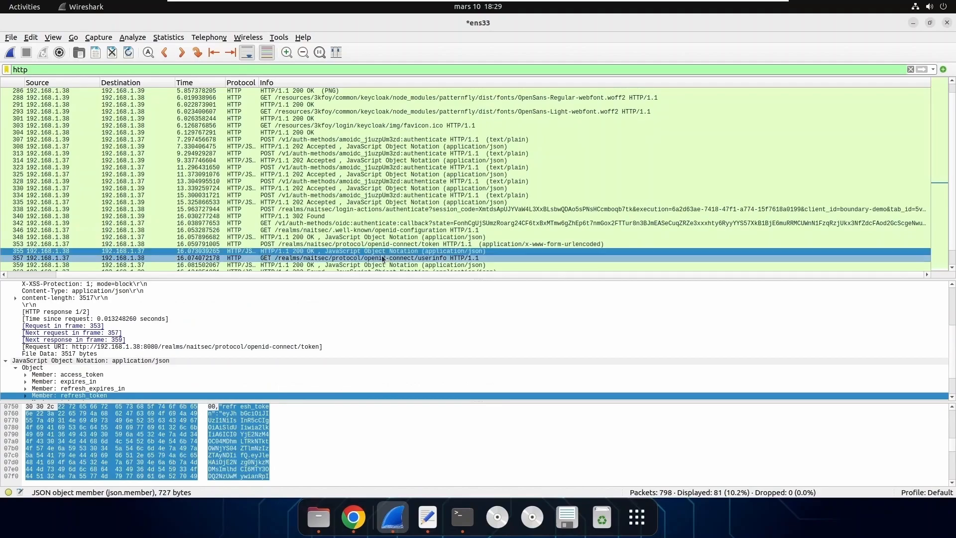
{"action": "left_click", "coordinate": [384, 259]}
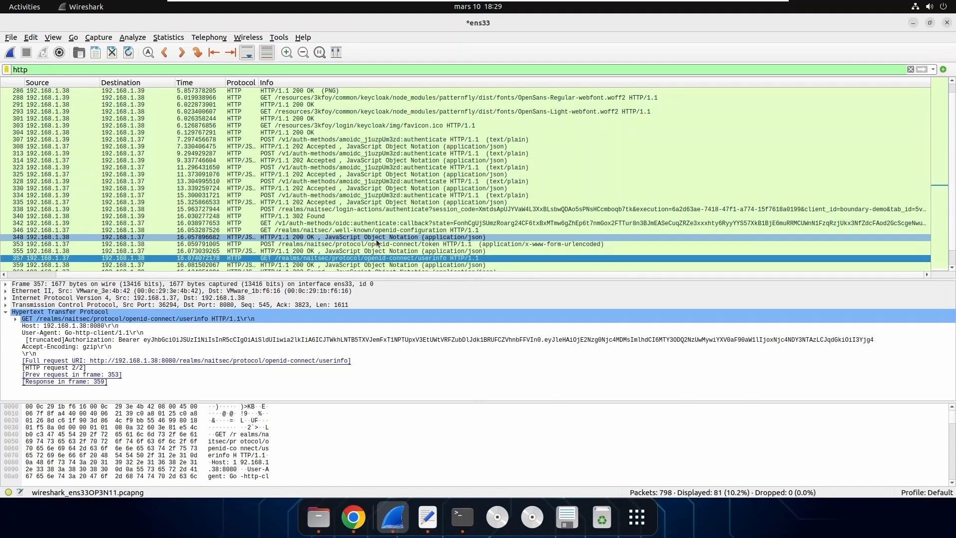
- Inspect the GET /authentication-complete request in packet 364 and look through the asset and /v1/scopes requests that follow it
{"action": "scroll", "coordinate": [377, 243], "scroll_direction": "down", "scroll_amount": 2}
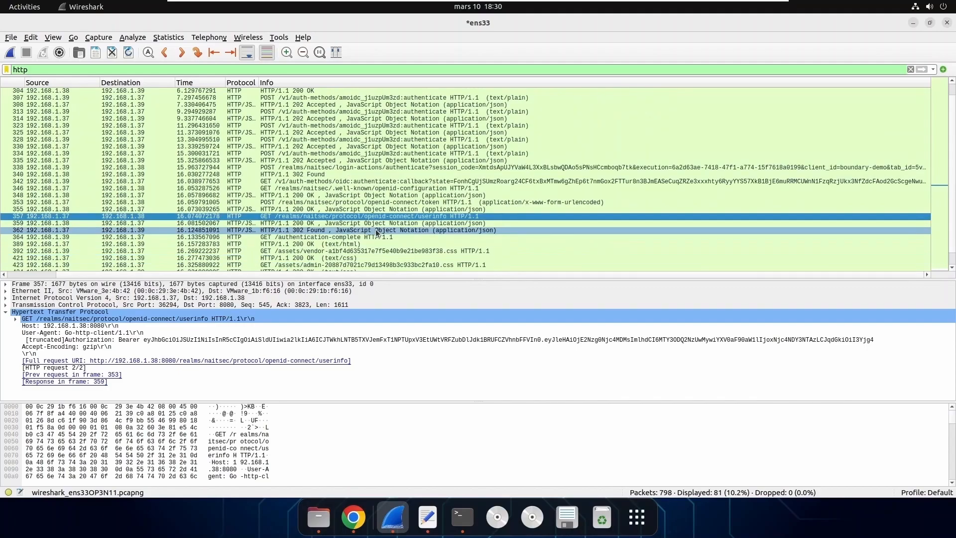
{"action": "scroll", "coordinate": [377, 225], "scroll_direction": "down", "scroll_amount": 2}
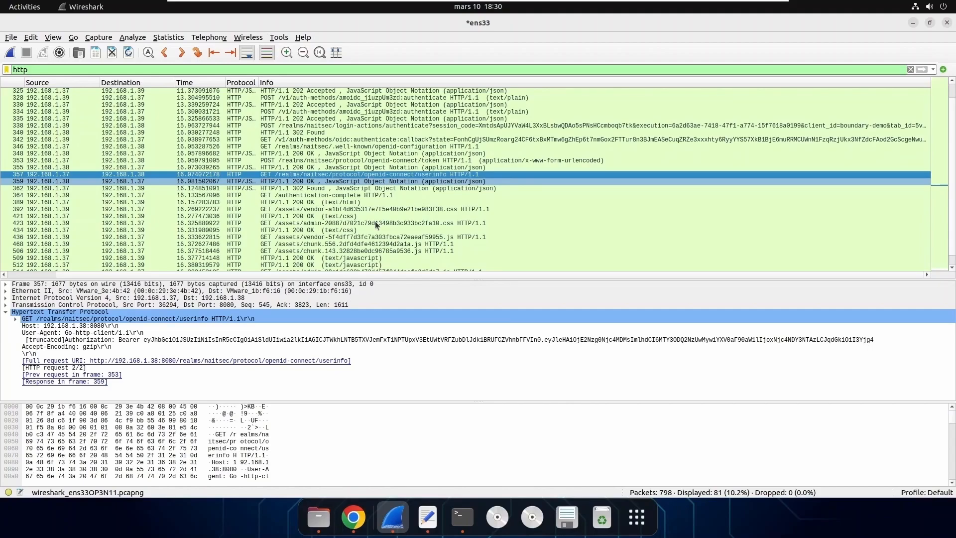
{"action": "left_click", "coordinate": [349, 196]}
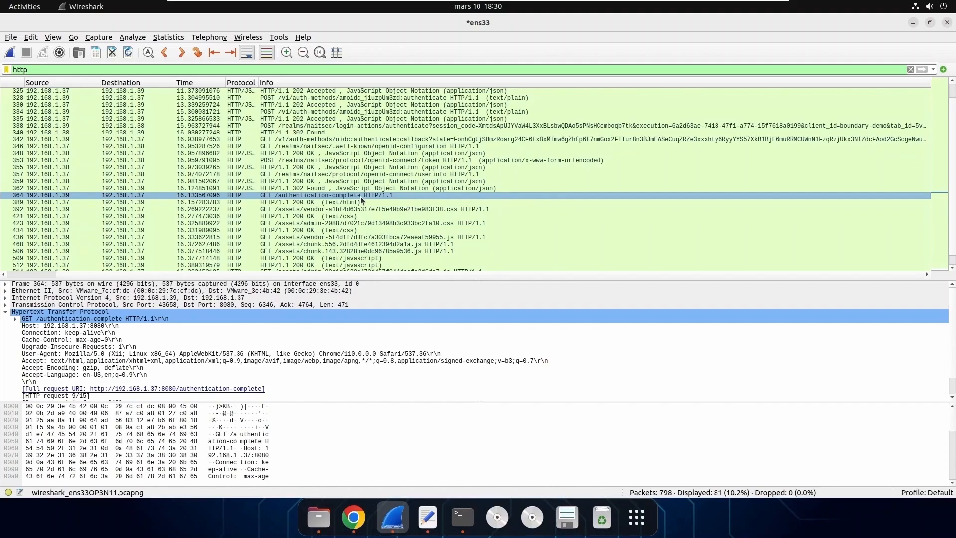
{"action": "scroll", "coordinate": [363, 199], "scroll_direction": "down", "scroll_amount": 5}
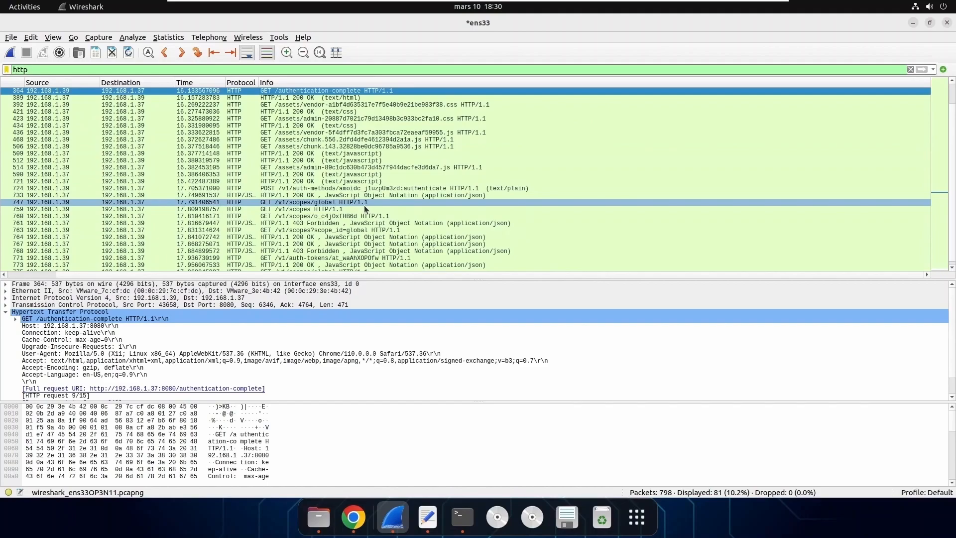
{"action": "scroll", "coordinate": [366, 209], "scroll_direction": "down", "scroll_amount": 2}
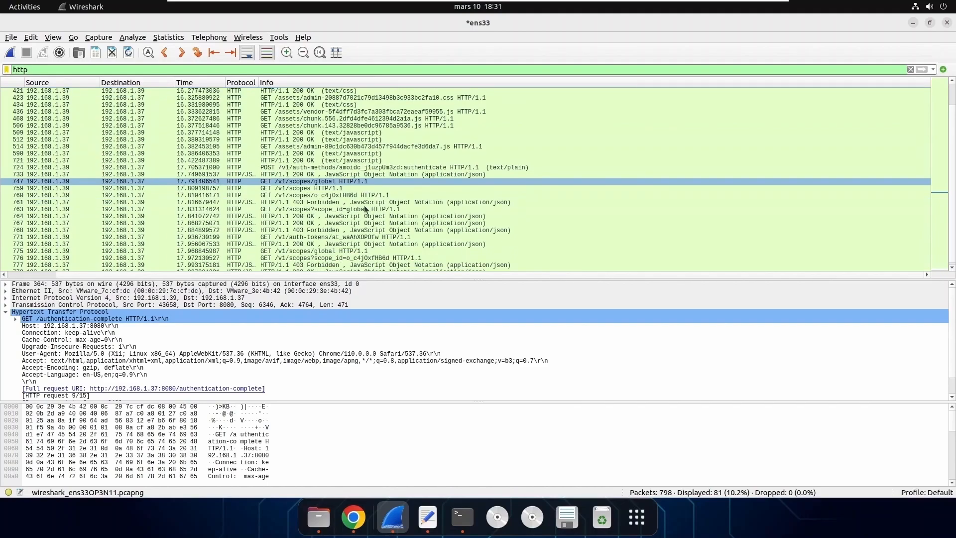